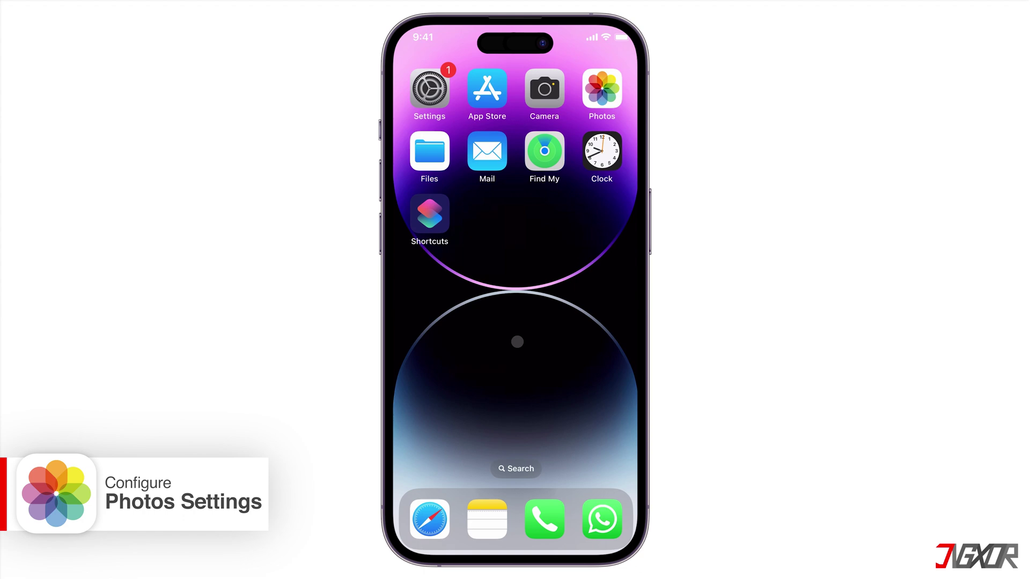
Set the iPhone's Photos 'Transfer to Mac or PC' option to Keep Originals, then return Home.
left_click(430, 88)
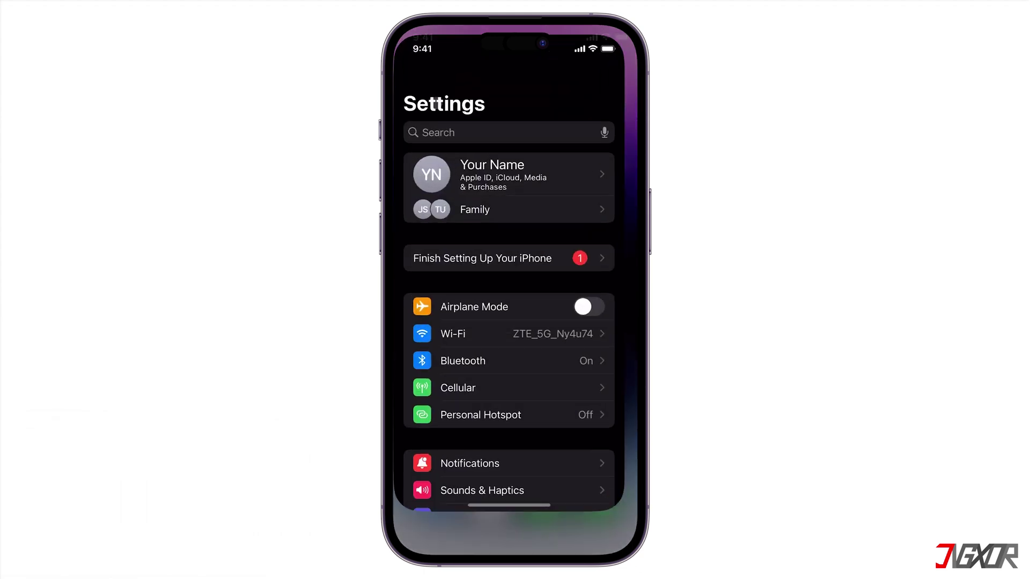
left_click_drag(510, 435, 510, 208)
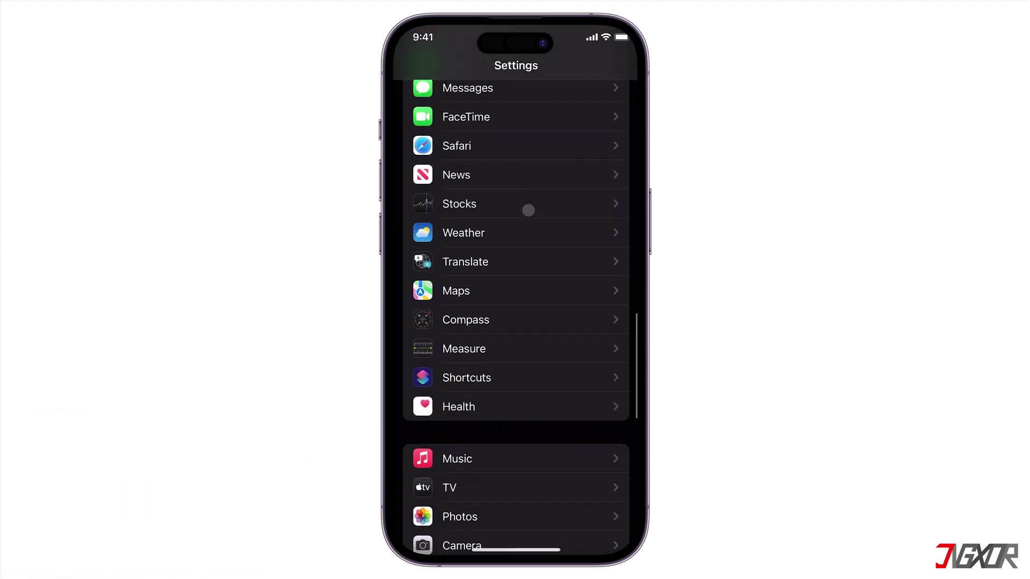
left_click(497, 425)
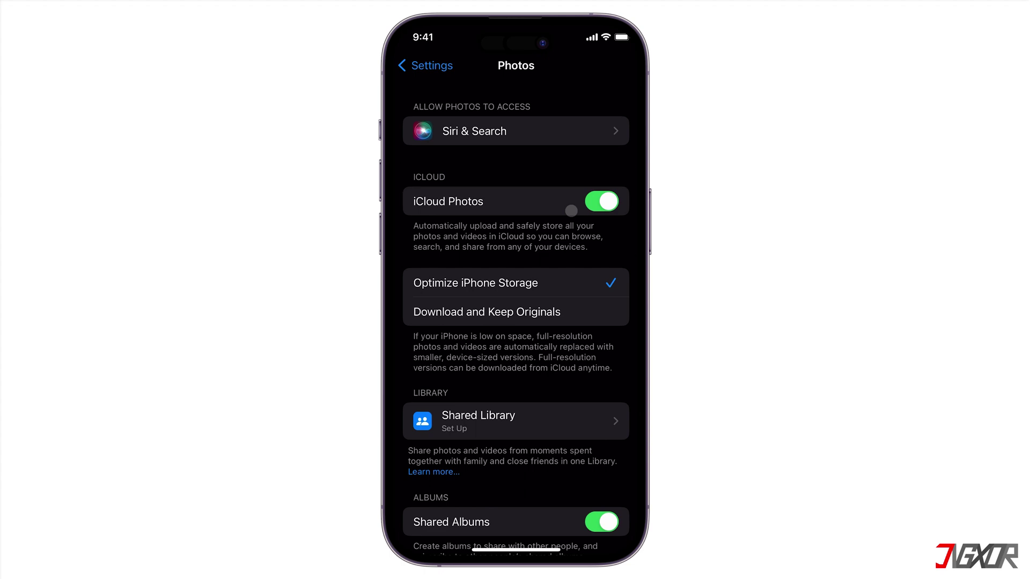
left_click_drag(534, 473, 529, 272)
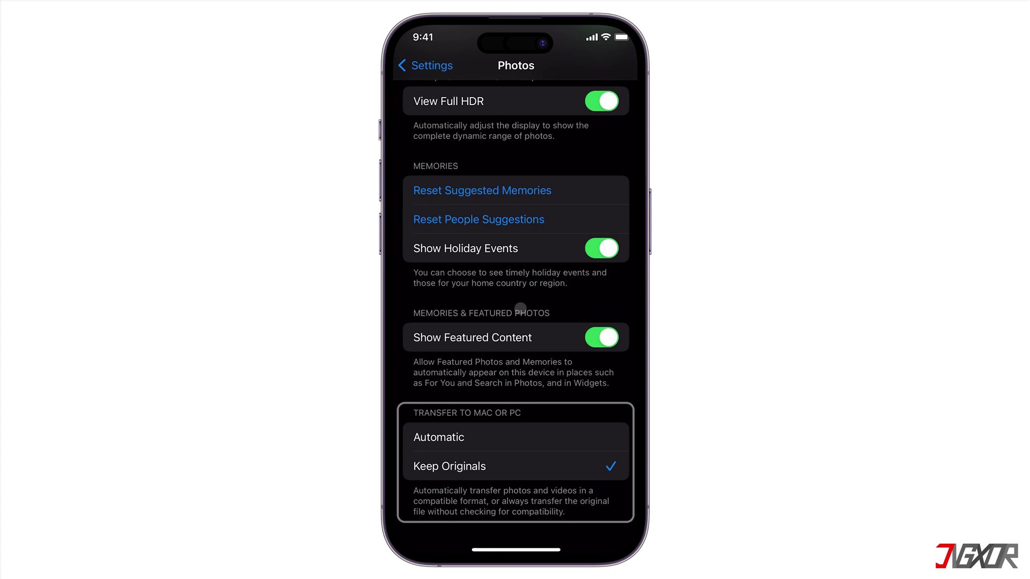
left_click(534, 432)
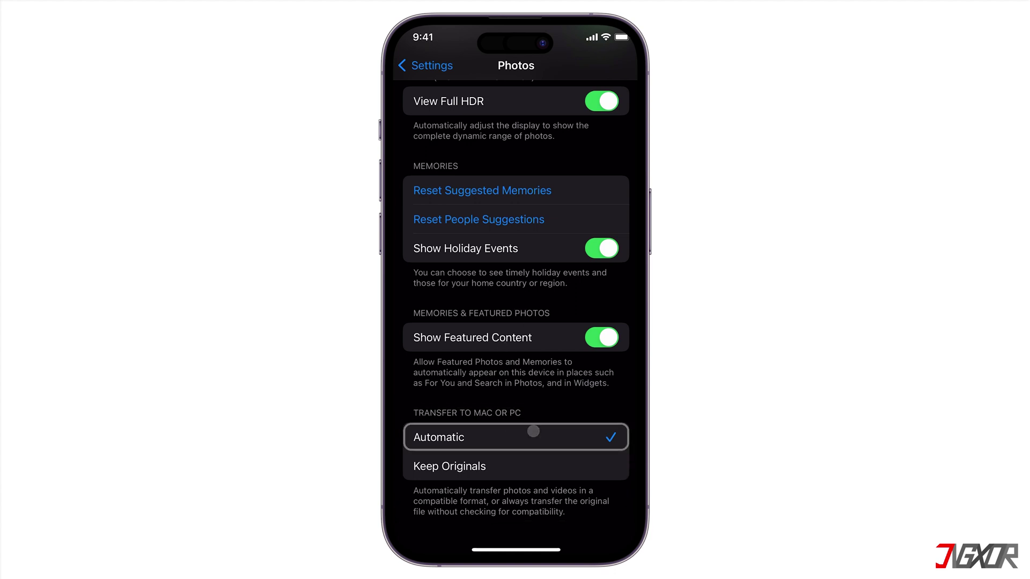
left_click(532, 468)
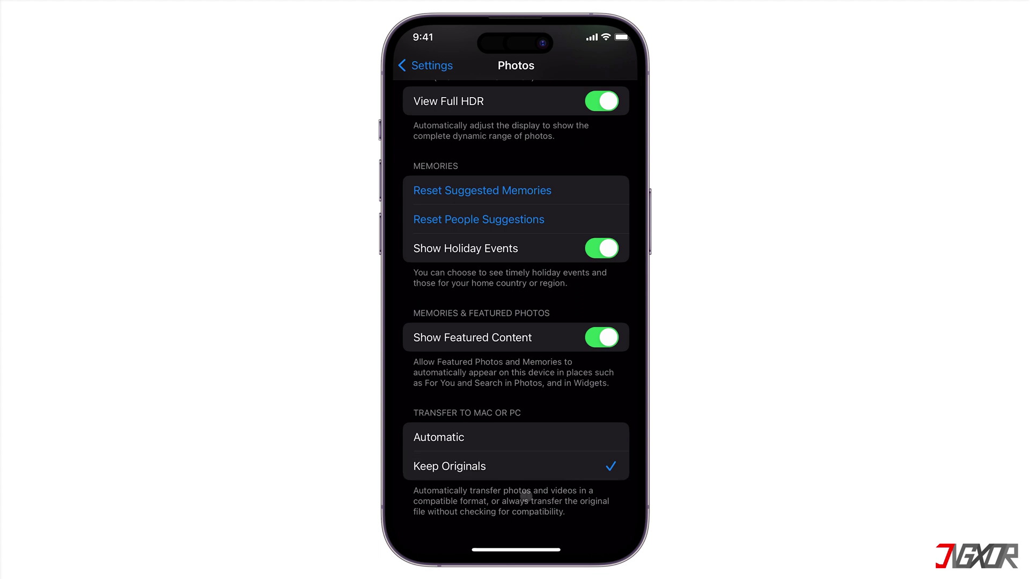
left_click_drag(518, 553, 518, 472)
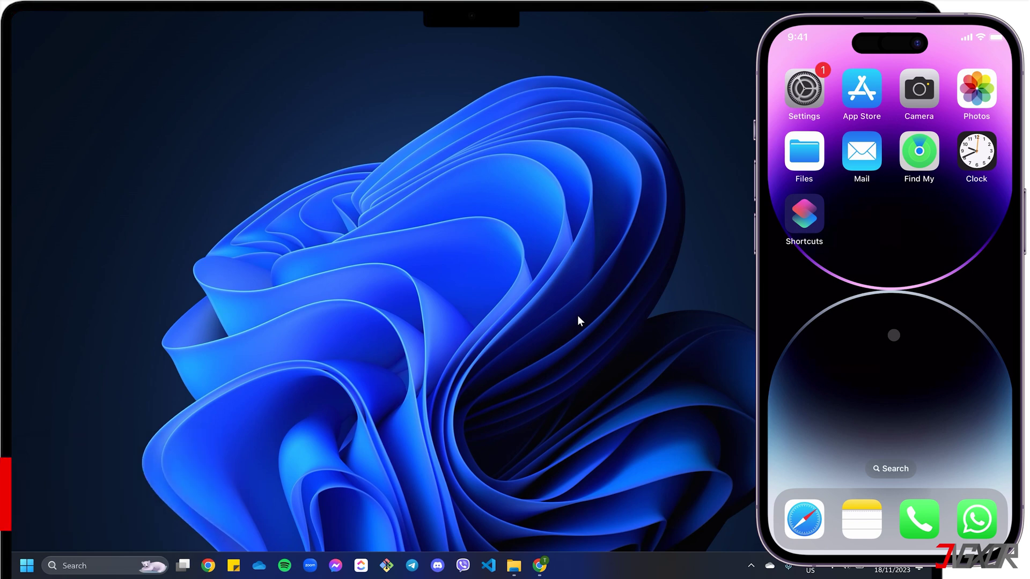
Open Snapdrop on the PC and, on the iPhone, choose Indigo Lemming as recipient from Photo Library.
left_click(540, 565)
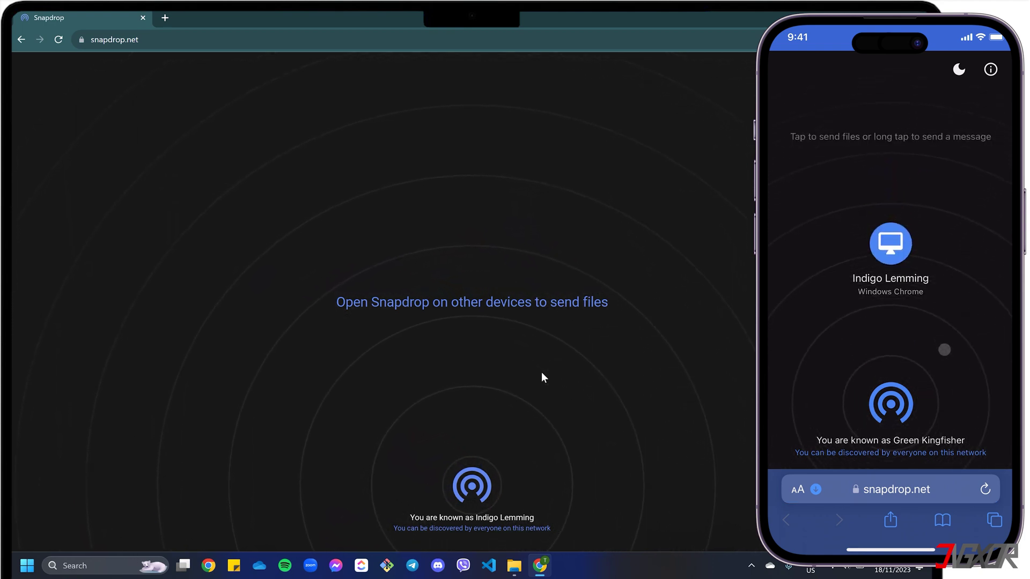
left_click(891, 245)
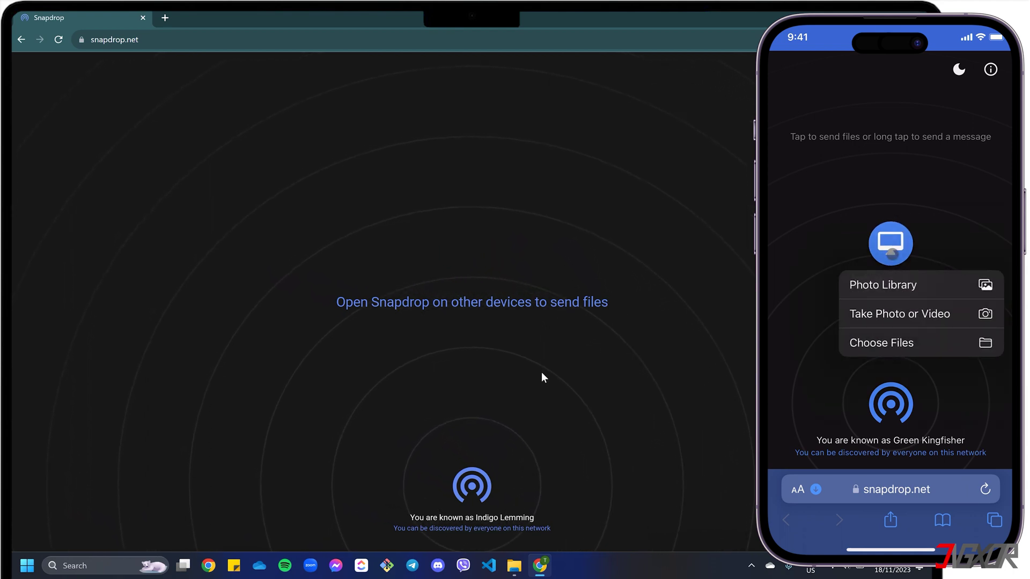
left_click(883, 284)
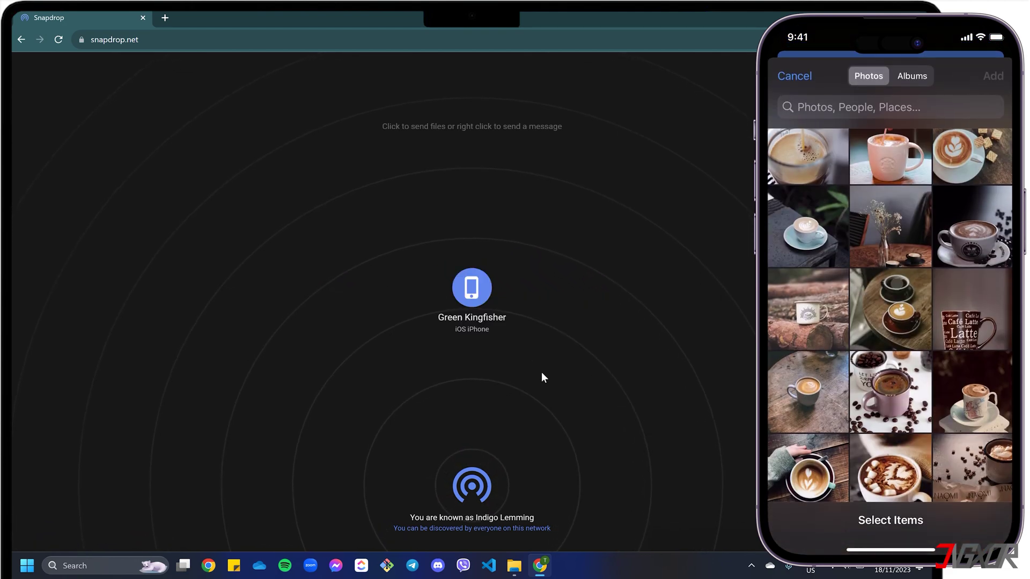
Select six coffee photos in the iPhone library and add them for sending.
left_click(808, 225)
left_click(891, 225)
left_click(972, 226)
left_click(972, 156)
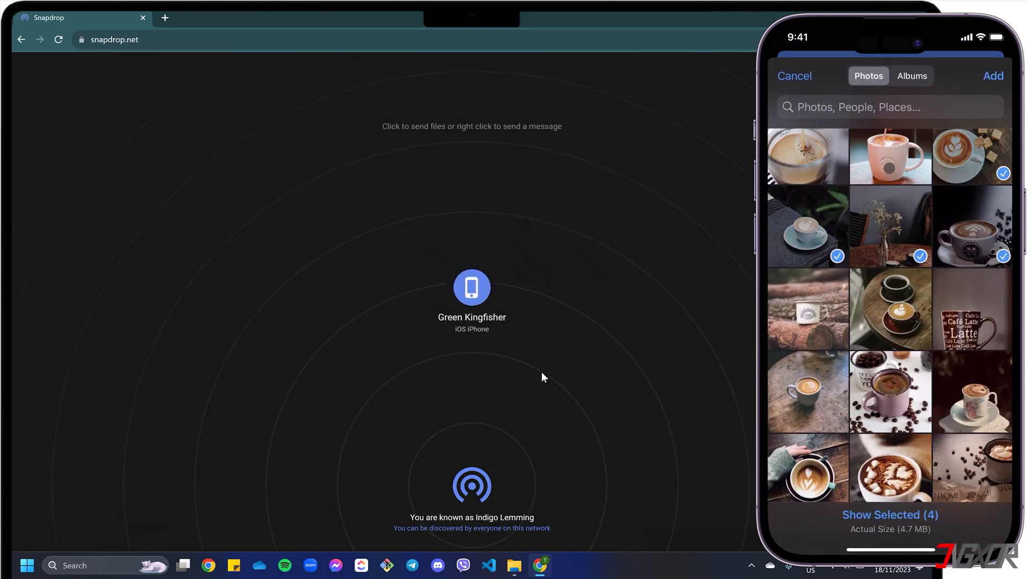
left_click(891, 156)
left_click(807, 155)
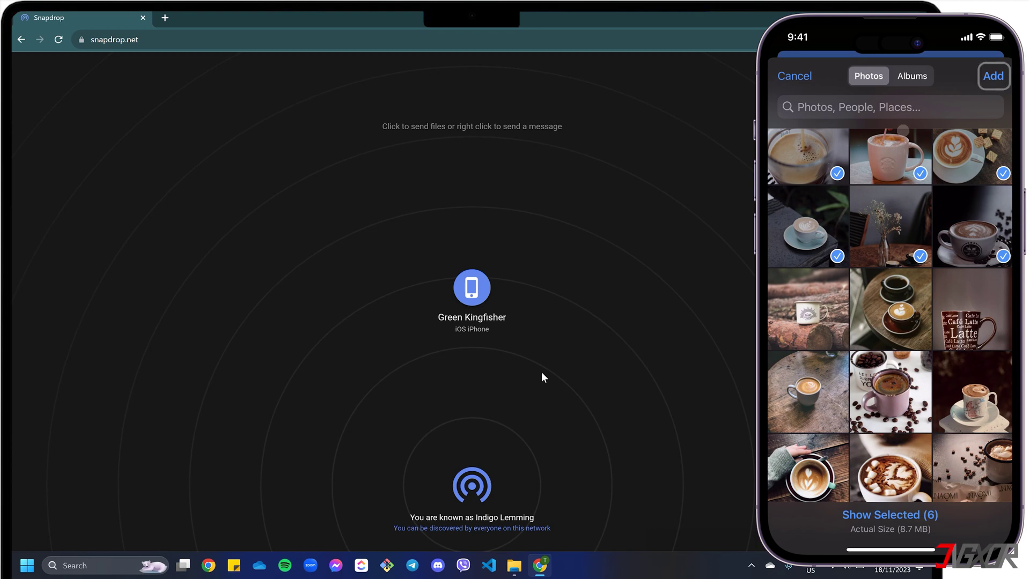
left_click(992, 75)
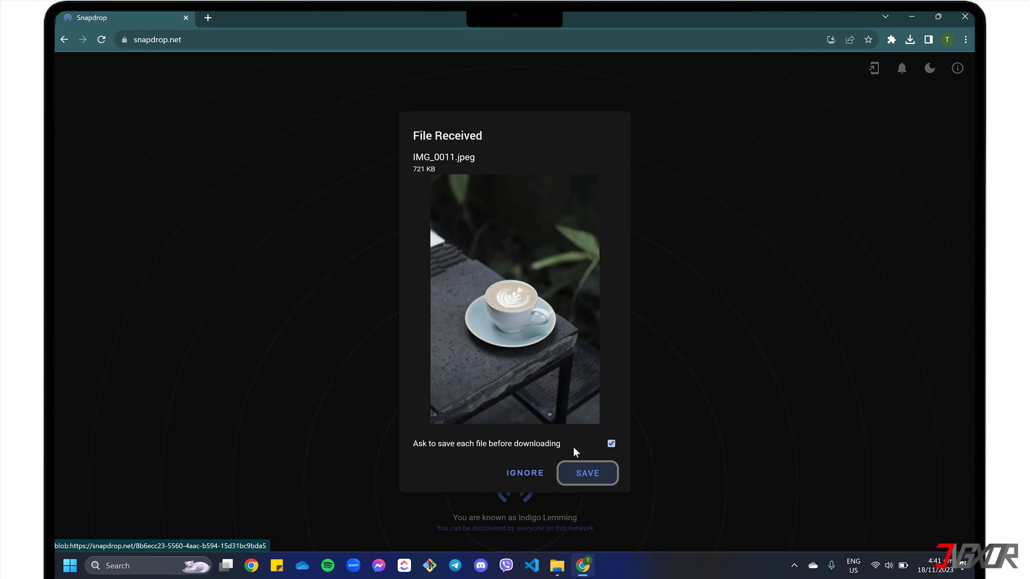
Save the received photos, starting with IMG_0011.jpeg, from Snapdrop's File Received prompts.
left_click(573, 474)
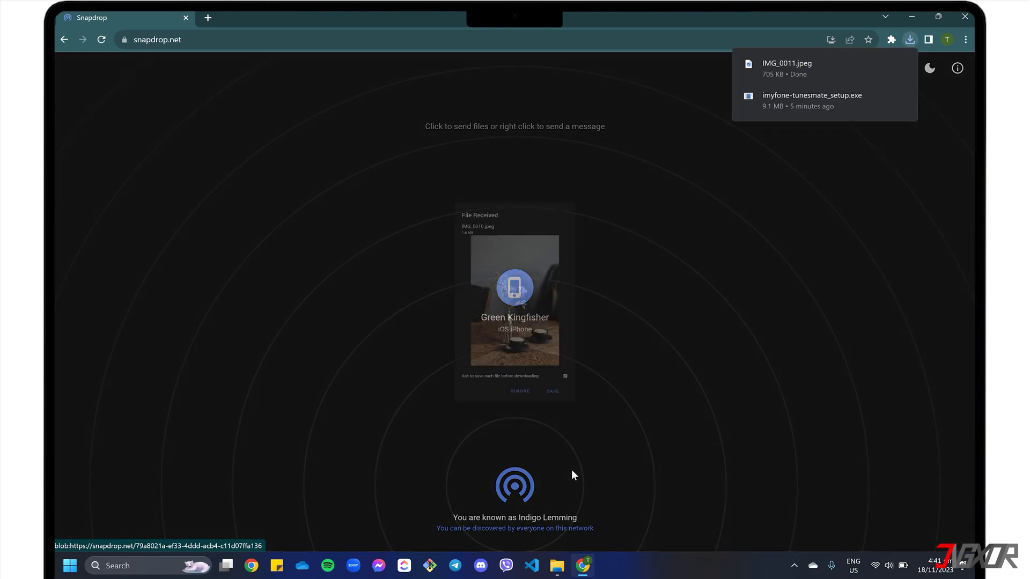
left_click(584, 474)
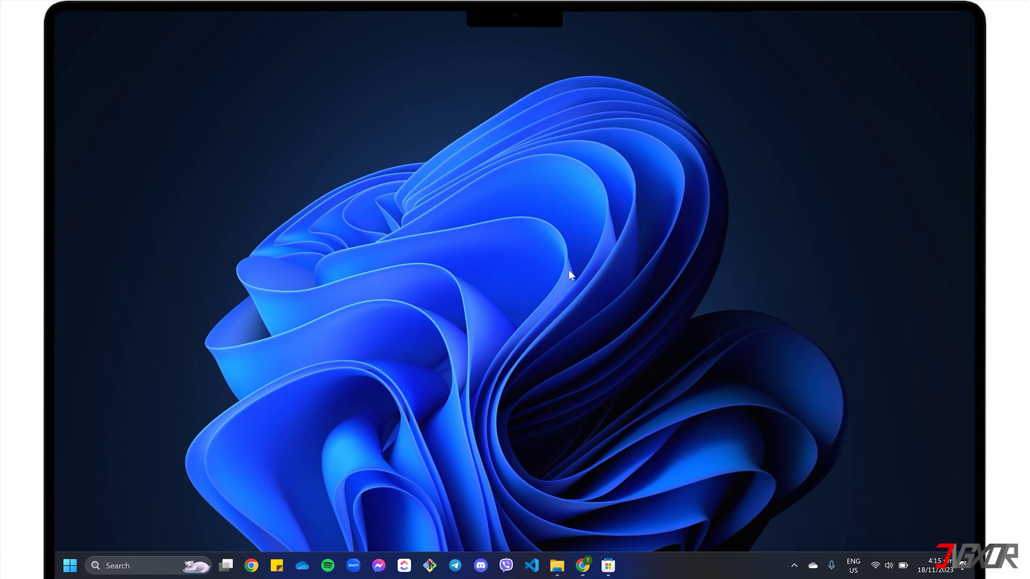
Search the Microsoft Store for 'icloud'.
left_click(609, 564)
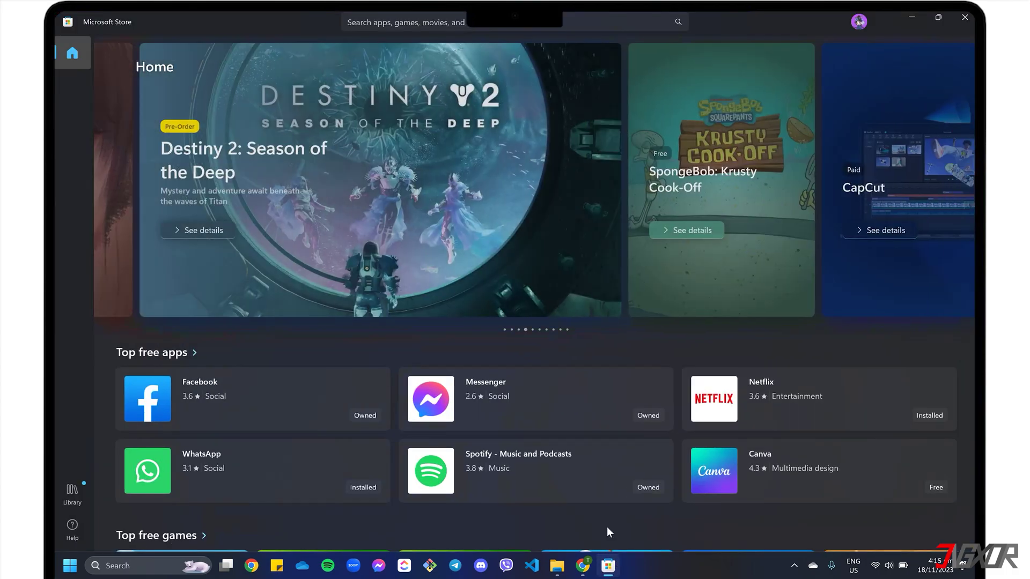
left_click(444, 22)
type("icloud")
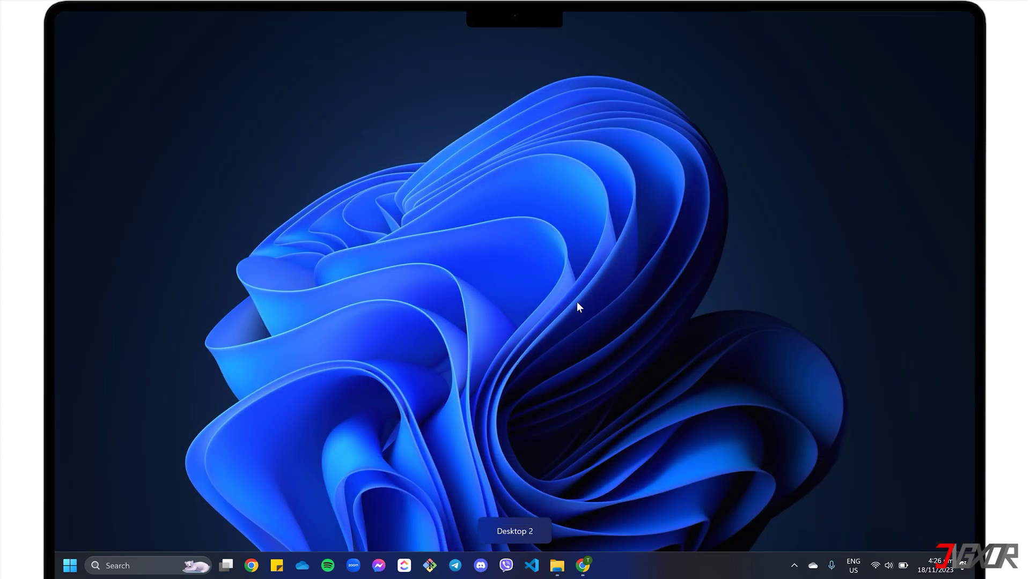
Launch the iCloud for Windows app from Windows search.
key("super")
type("icloud")
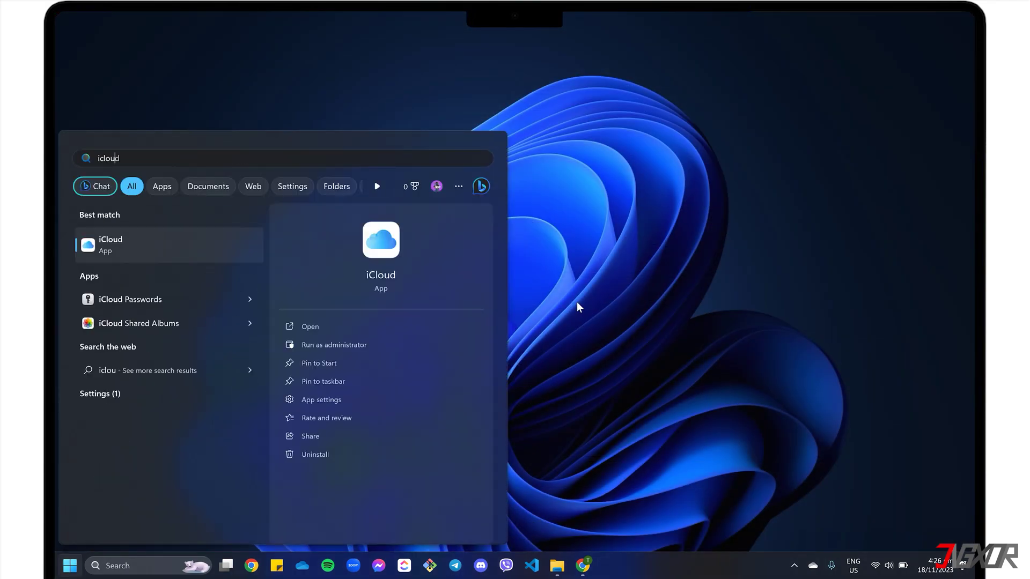
key("Return")
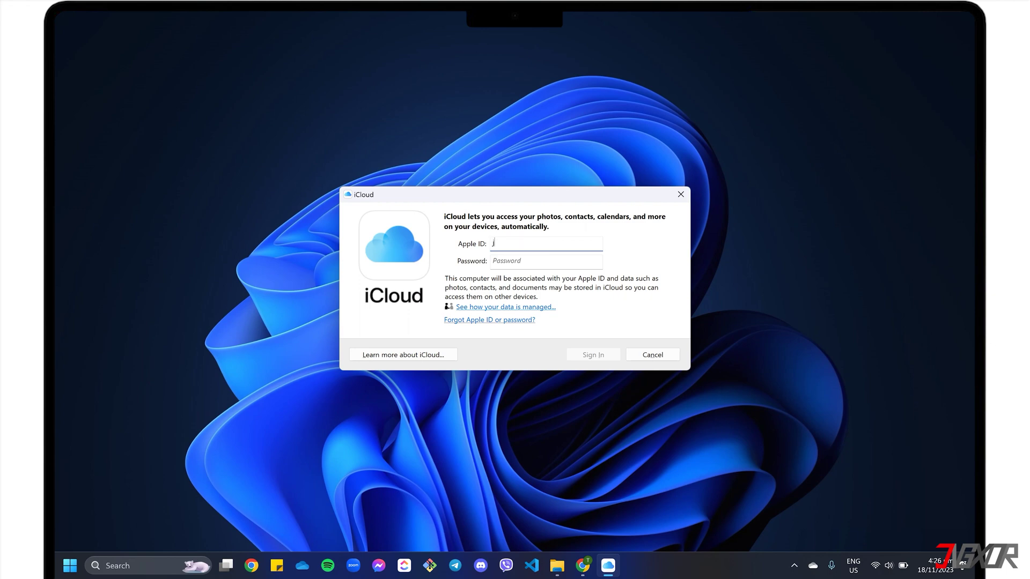
Sign in with the Apple ID, password and verification code, then apply iCloud Drive and Photos sync.
key("Tab")
key("Return")
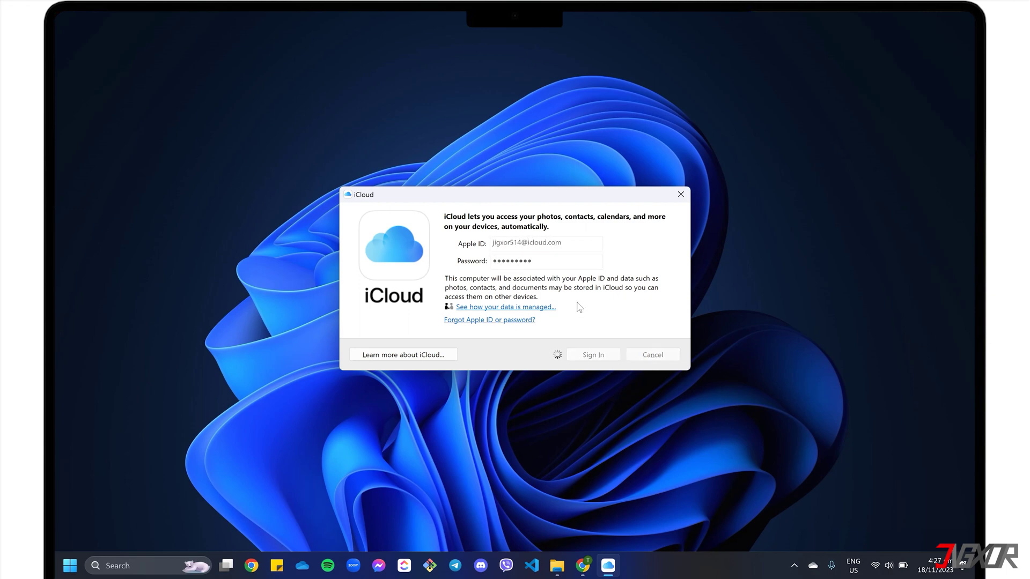
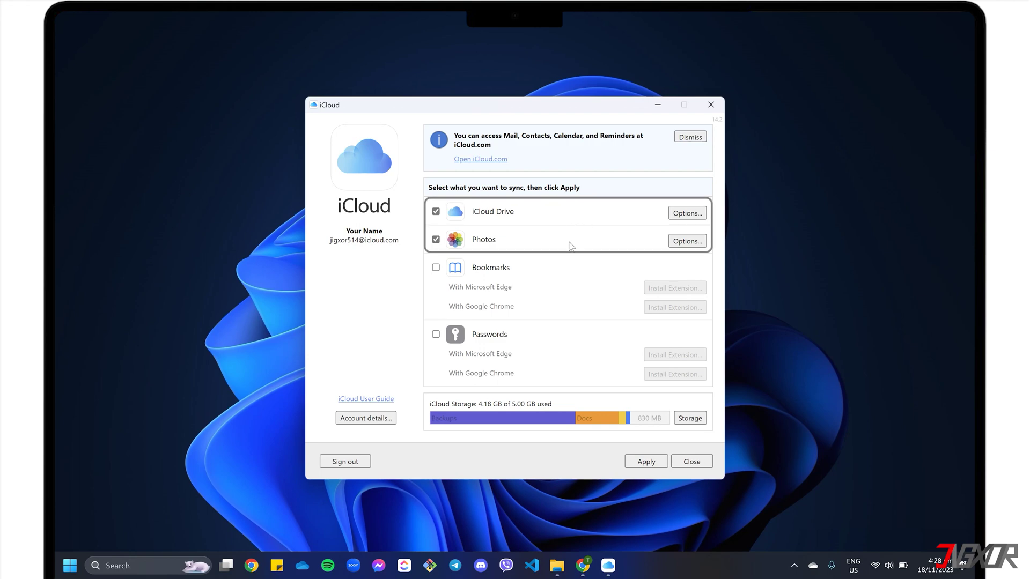
left_click(632, 462)
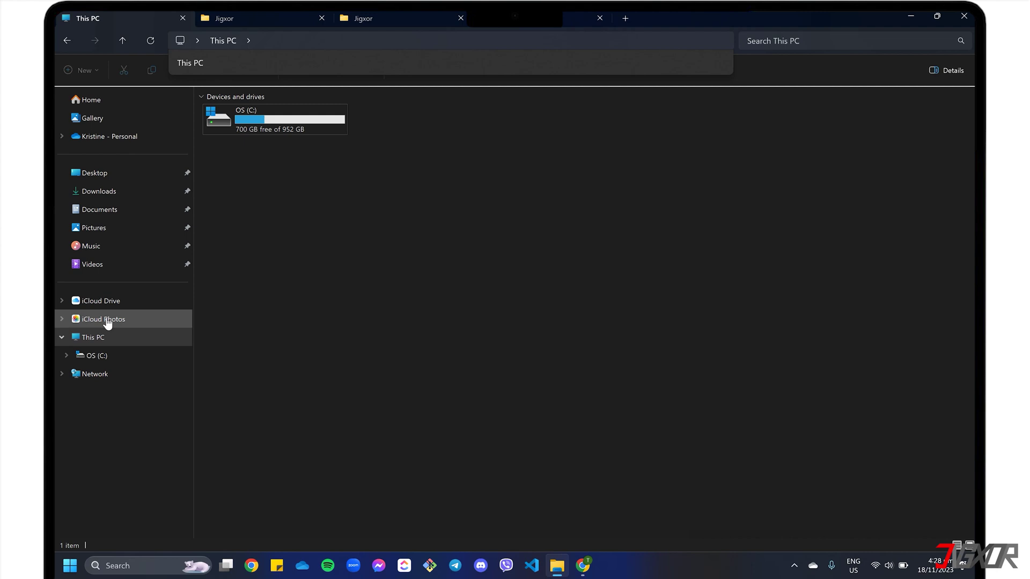
Copy two coffee photos from the iCloud Photos folder.
left_click(125, 320)
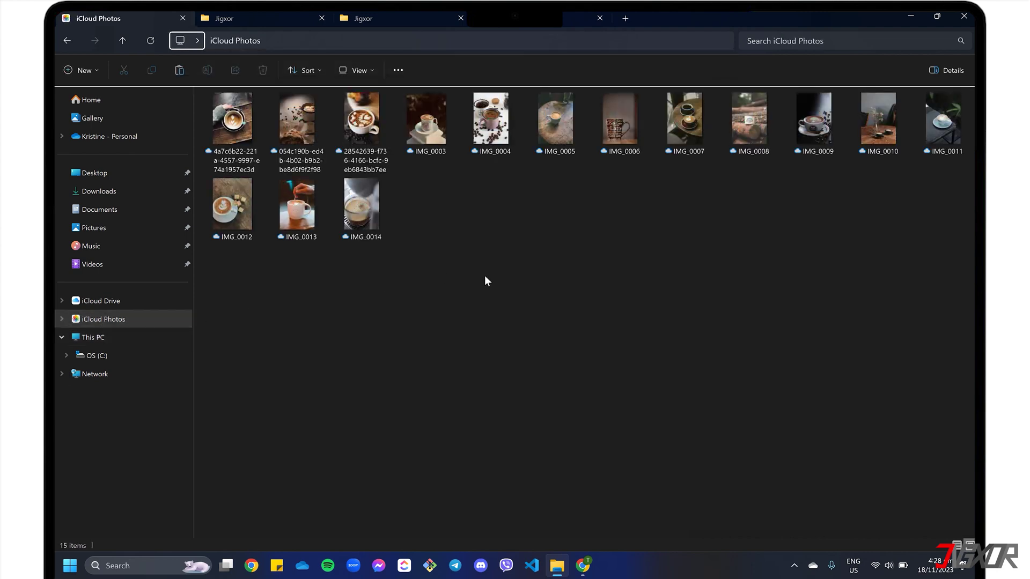
left_click(255, 134)
left_click(296, 134, "ctrl")
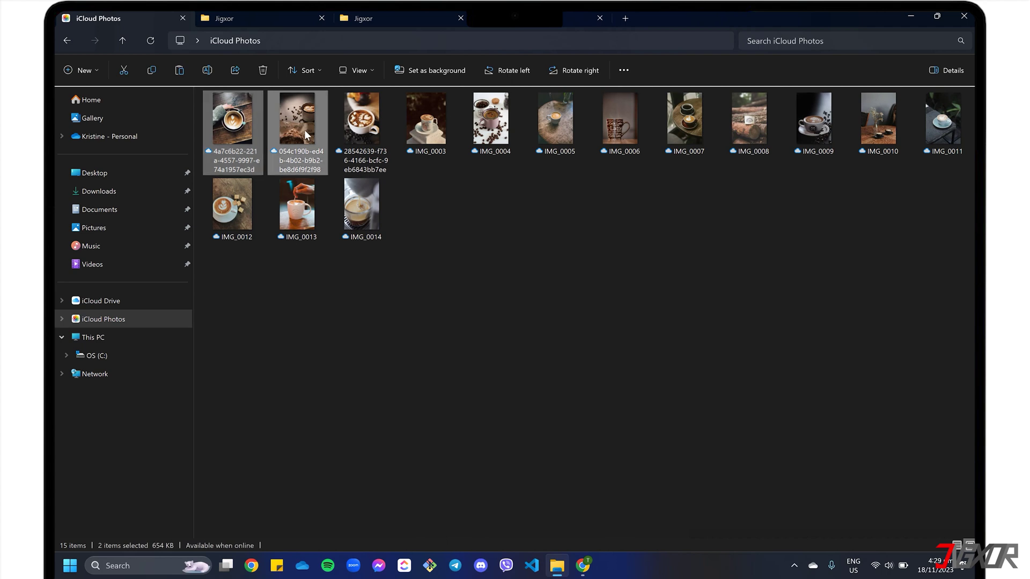
right_click(304, 132)
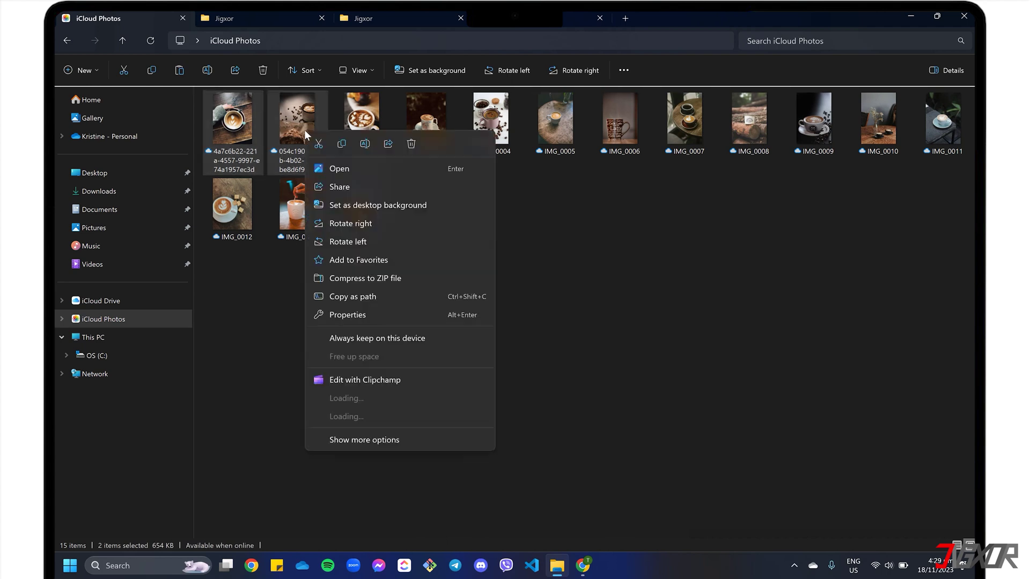
left_click(337, 142)
Paste the two photos into Pictures\Jigxor\iCloud Backup.
left_click(251, 9)
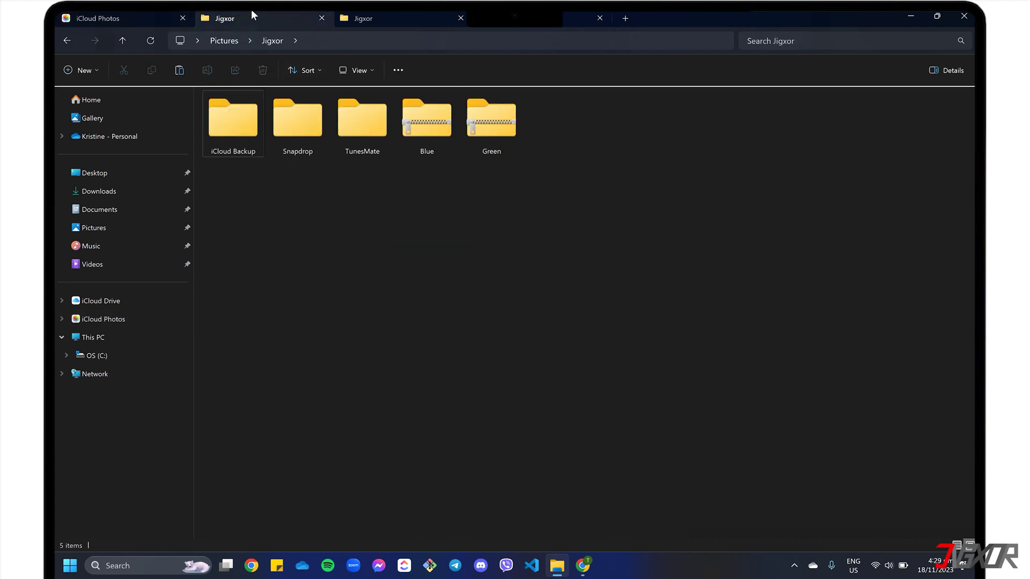
double_click(237, 136)
right_click(376, 178)
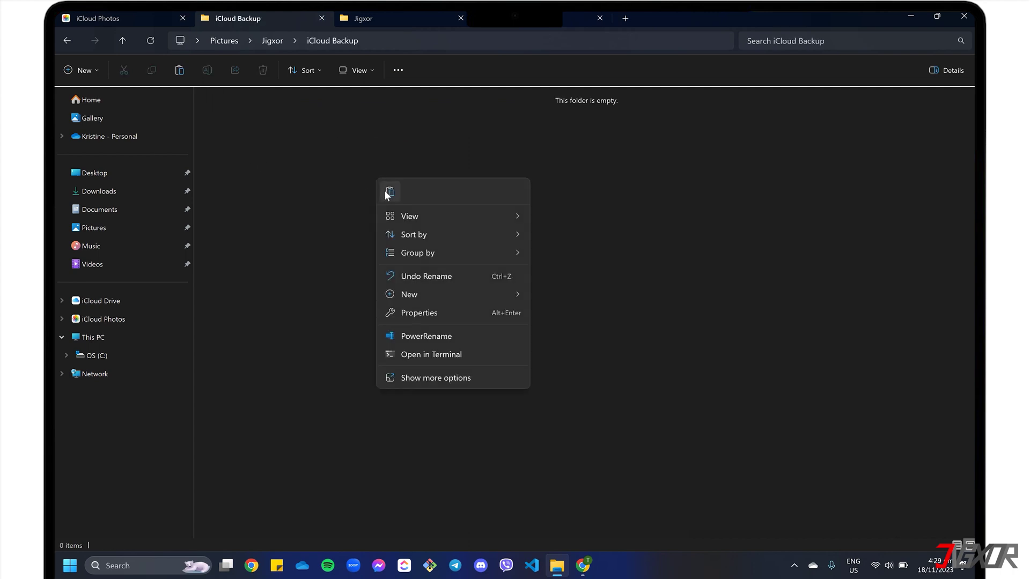
left_click(387, 192)
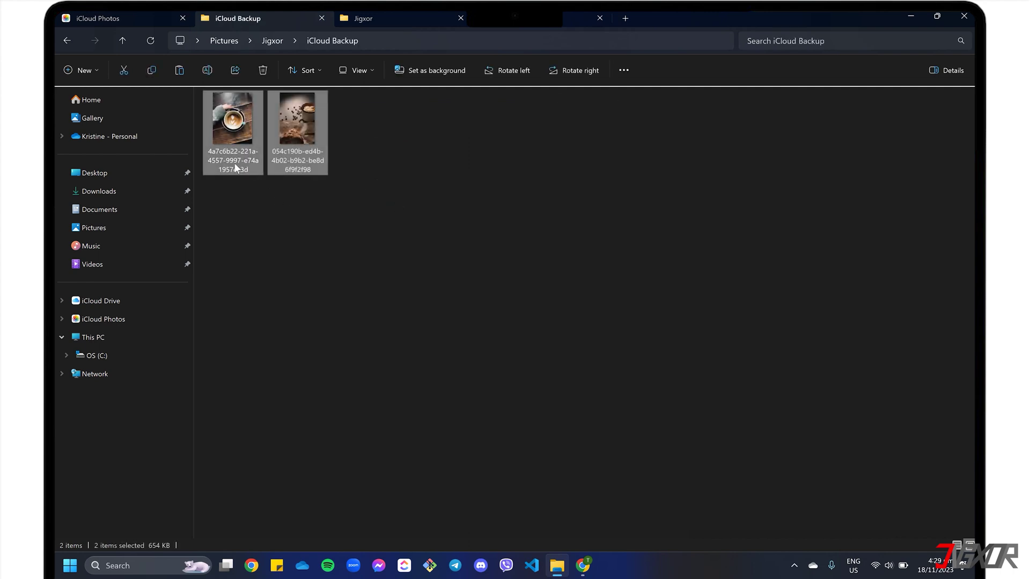
left_click(404, 194)
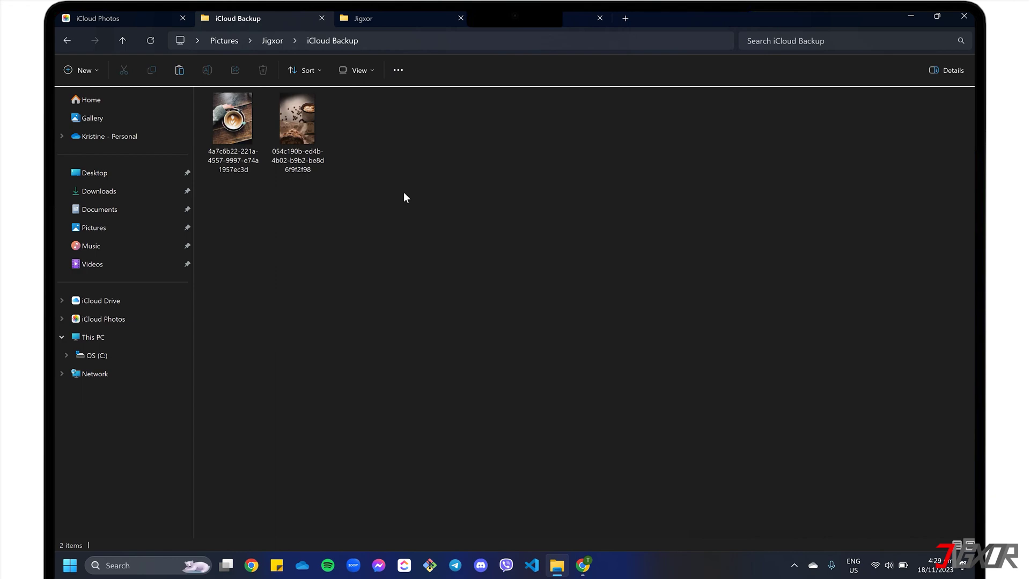
Minimize File Explorer to show the desktop.
left_click(912, 18)
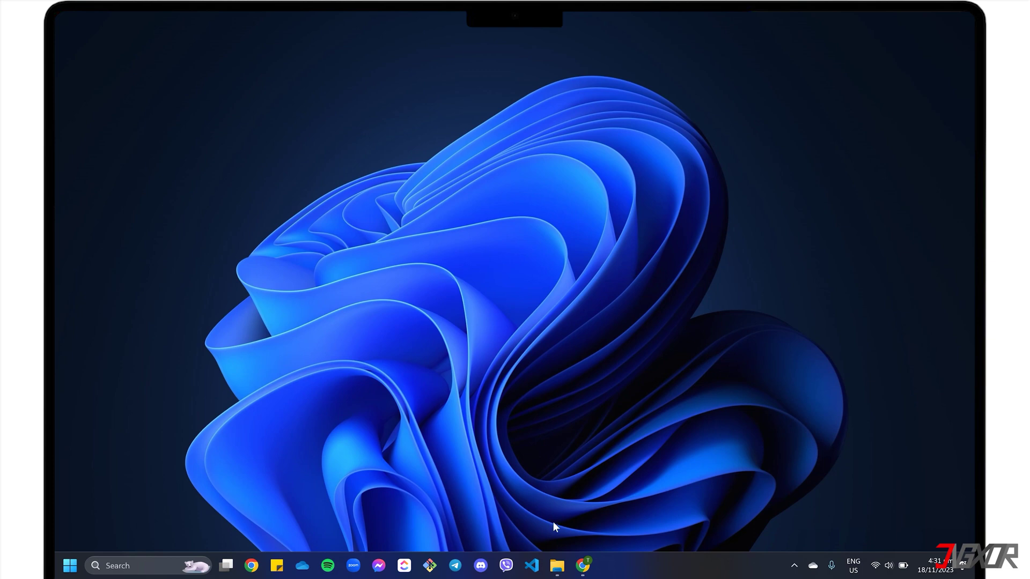
Restore Explorer and browse to Apple iPhone > Internal Storage > DCIM > 202311.
mouse_move(557, 566)
left_click(525, 531)
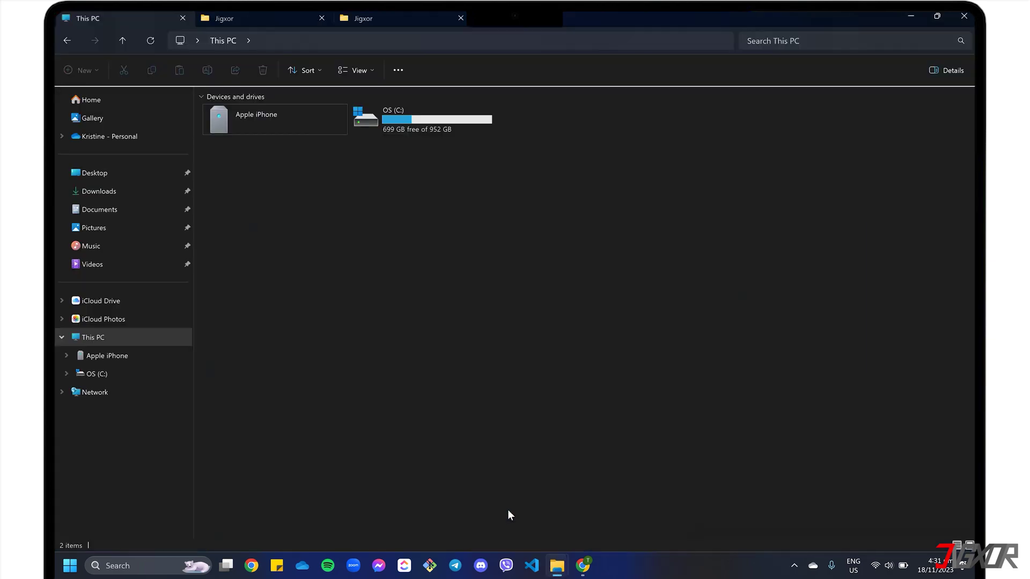
double_click(290, 117)
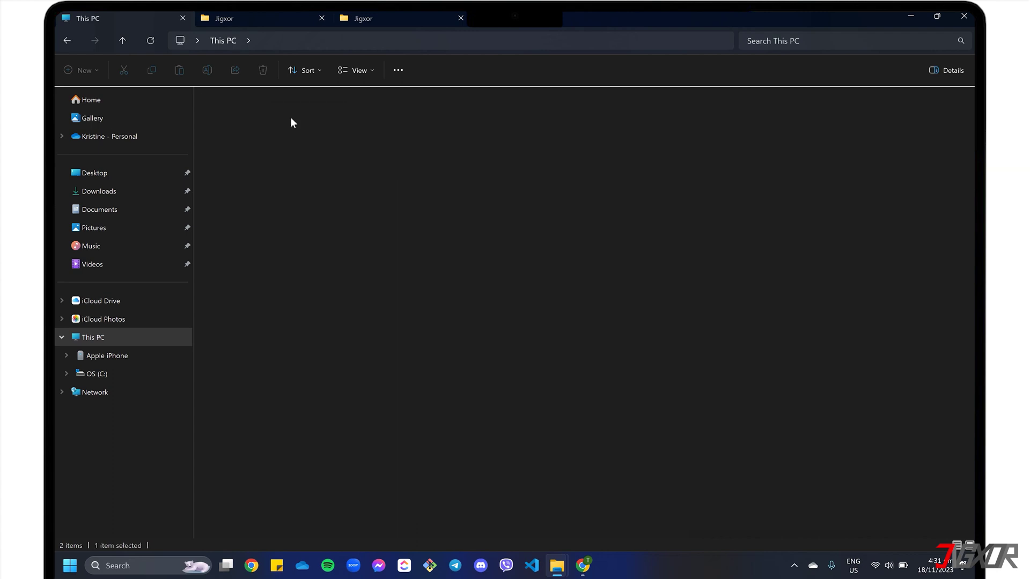
double_click(290, 113)
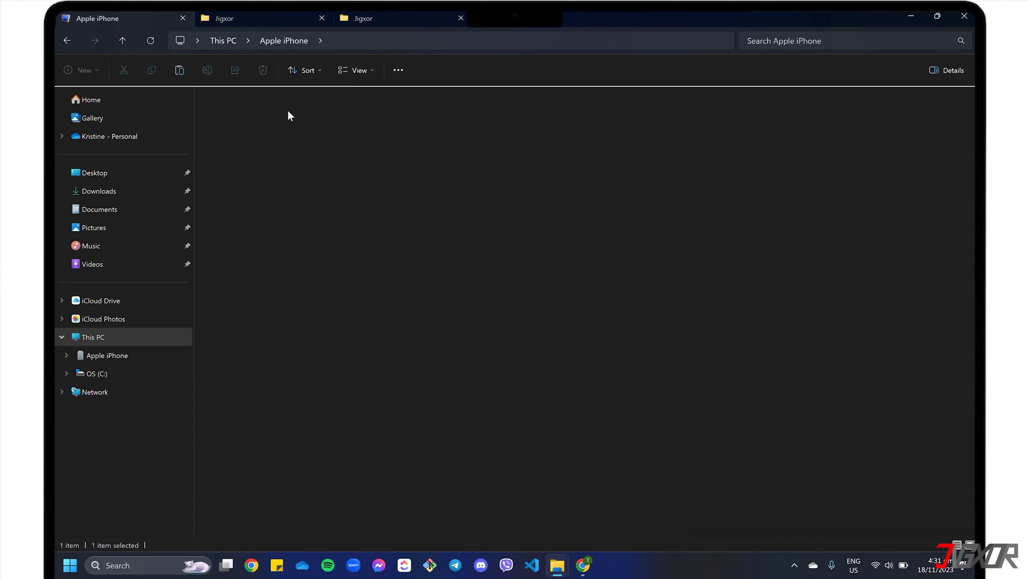
left_click(288, 112)
double_click(288, 117)
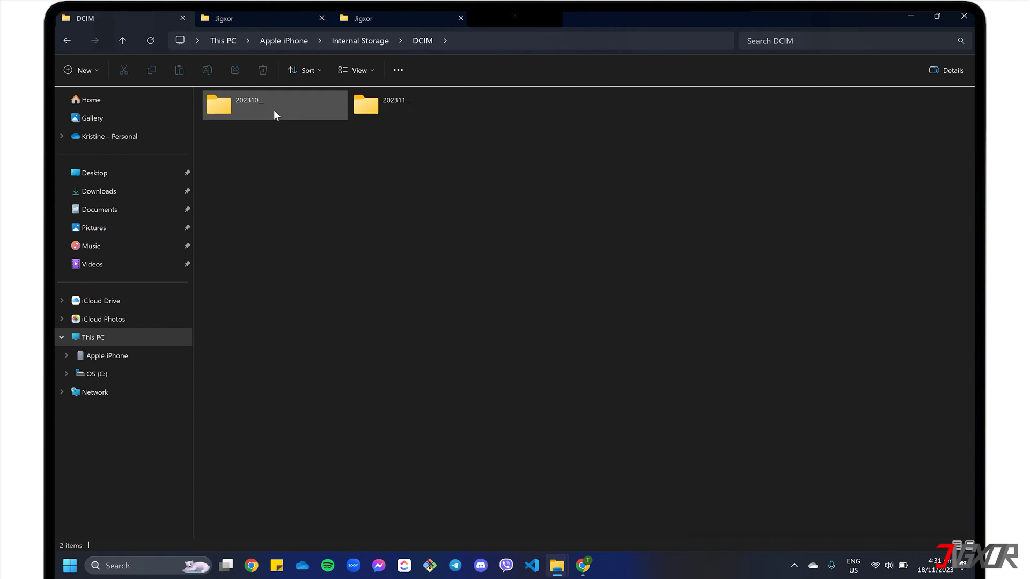
double_click(401, 104)
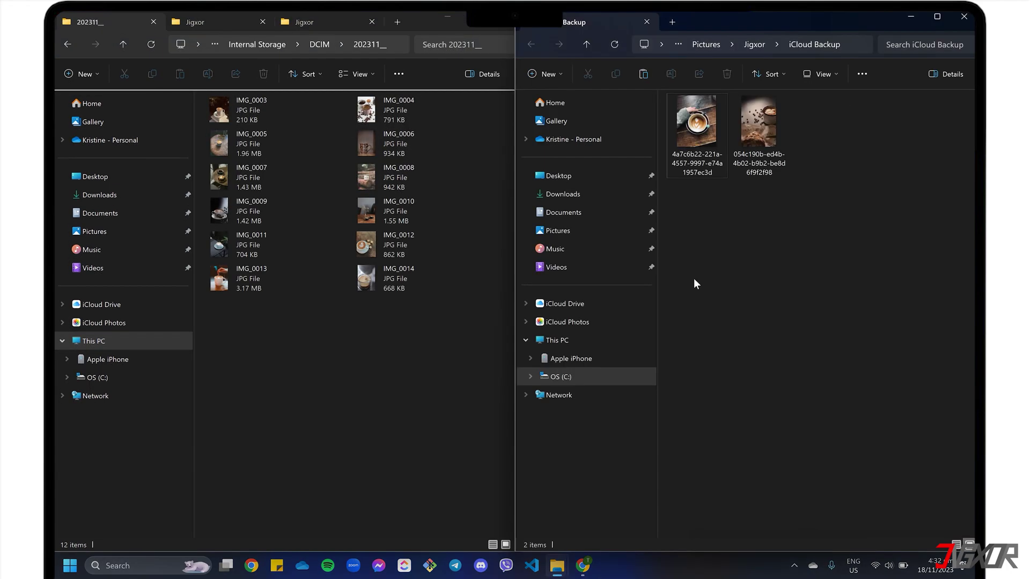
Copy IMG_0003 and IMG_0004 into the iCloud Backup folder.
left_click(300, 105)
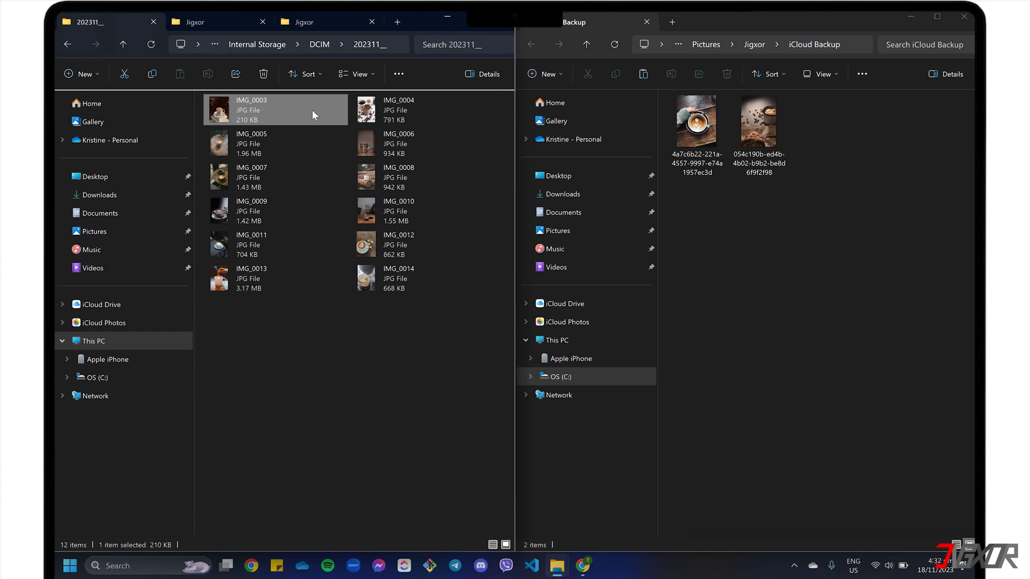
left_click(397, 109, "ctrl")
right_click(397, 110)
left_click(430, 211)
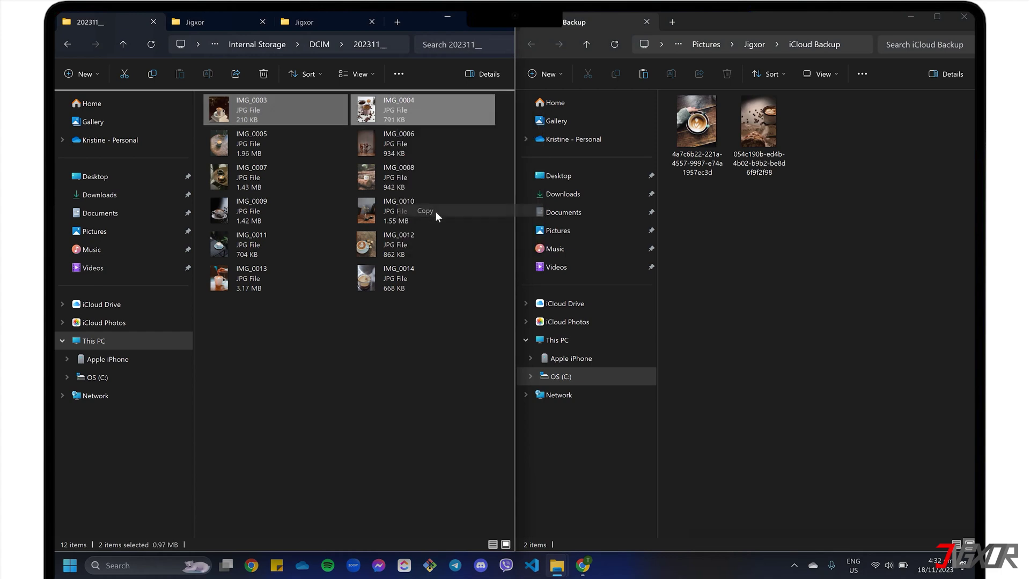
right_click(837, 230)
left_click(697, 242)
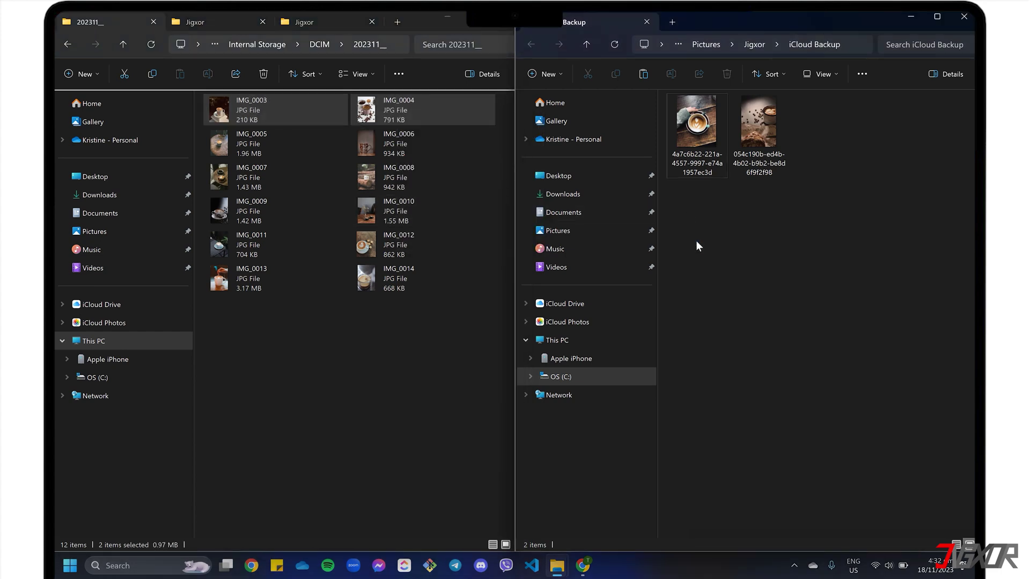
left_click(713, 247)
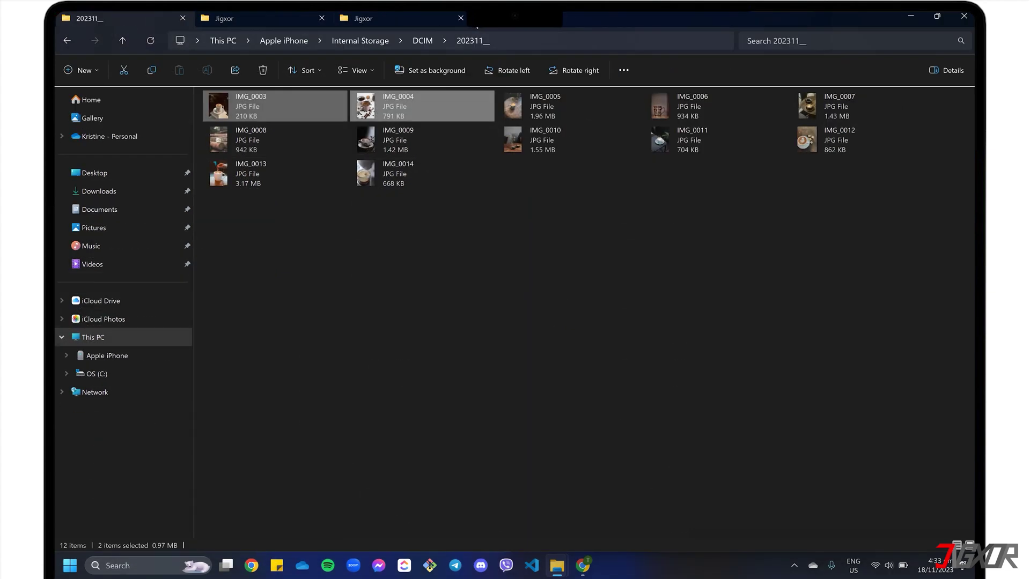
Start Import pictures and videos from the Apple iPhone, keeping the default import settings.
left_click(220, 42)
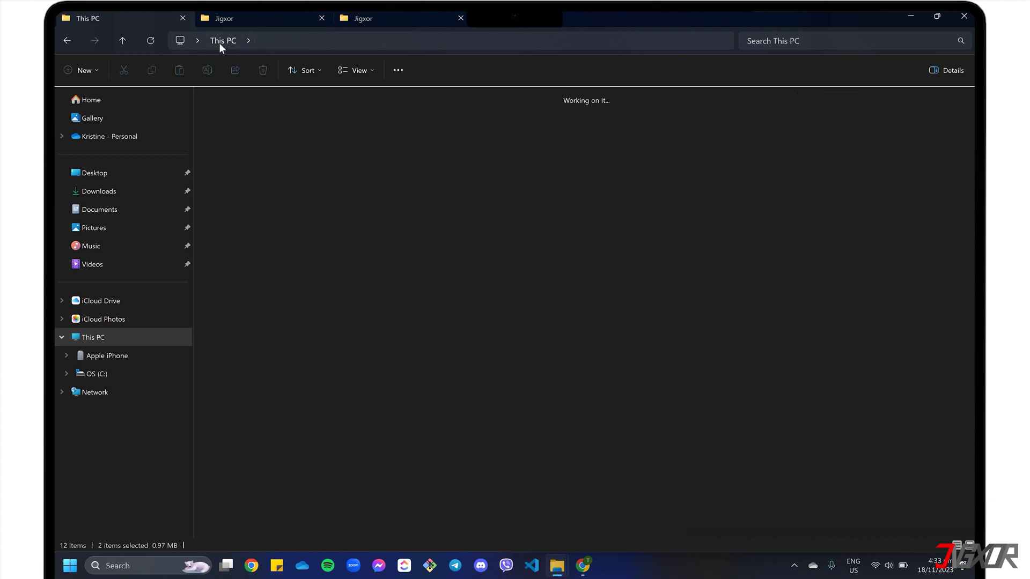
right_click(253, 117)
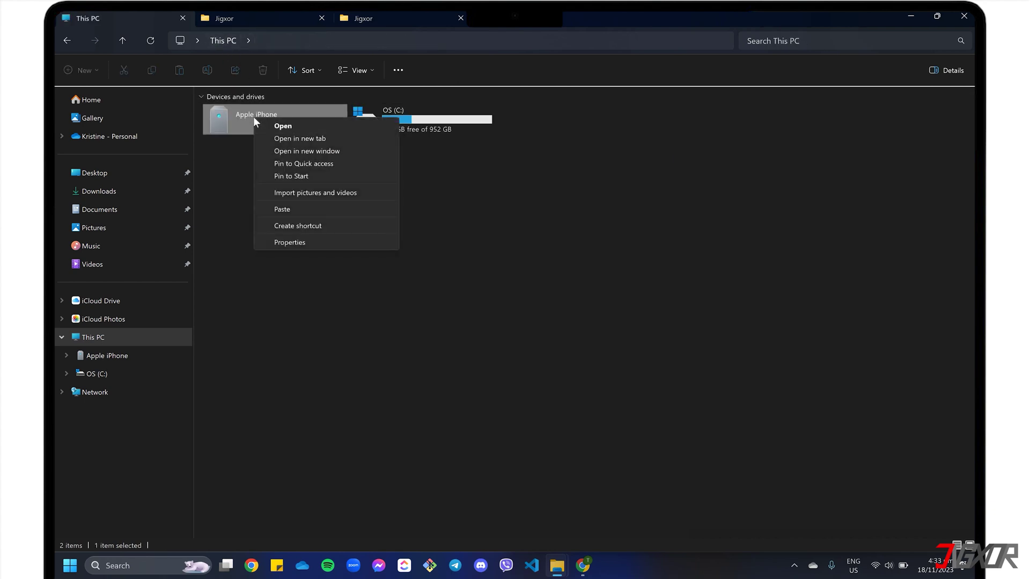
left_click(310, 194)
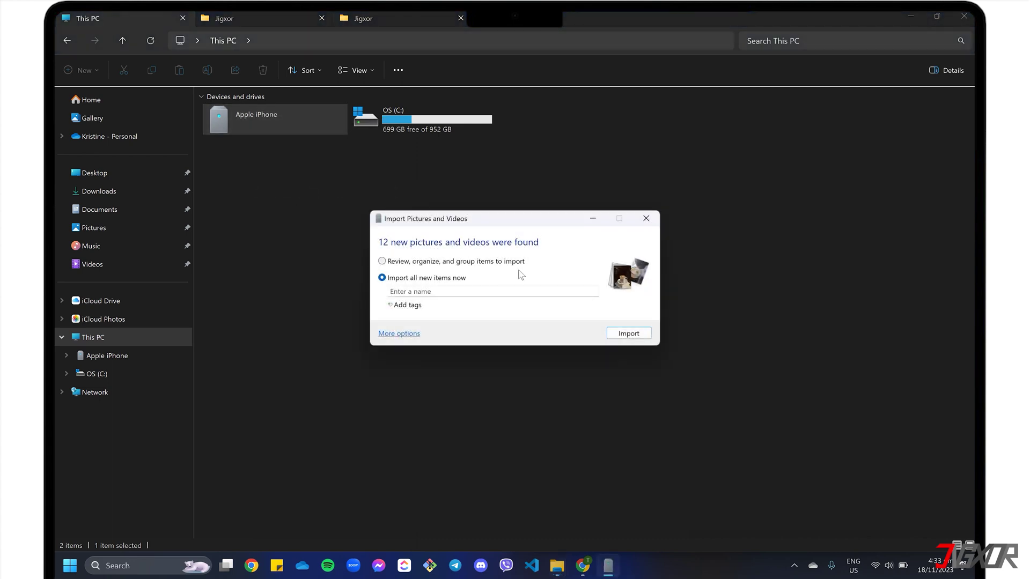
left_click(400, 333)
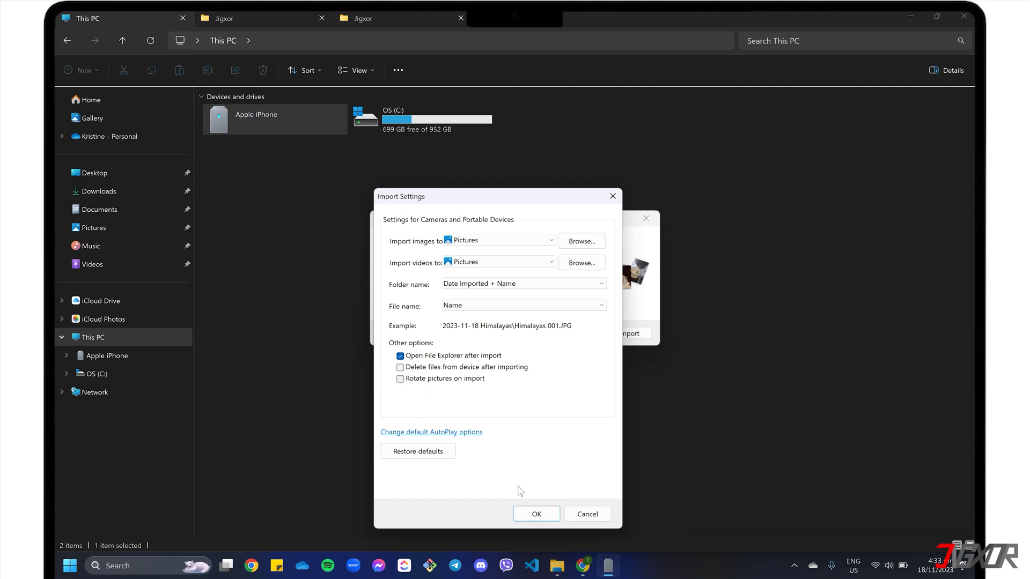
left_click(532, 515)
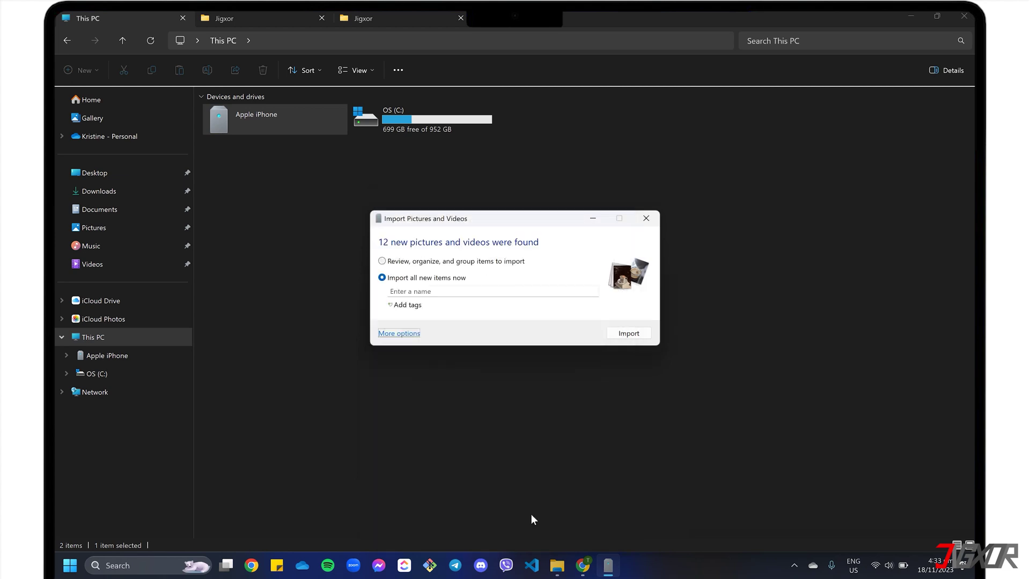
Choose Review, organize and group items, then select both groups (15 items).
left_click(384, 263)
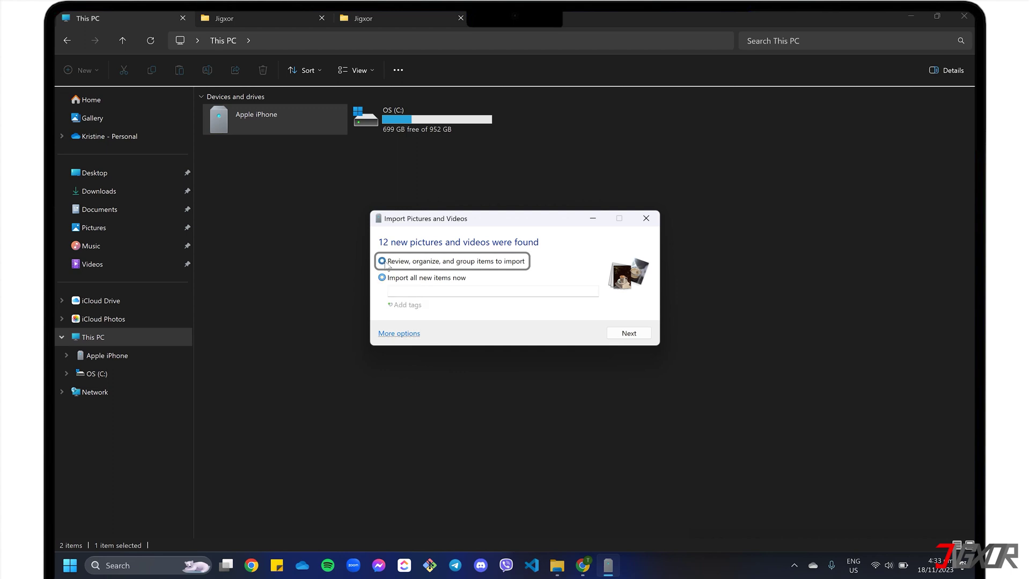
left_click(631, 336)
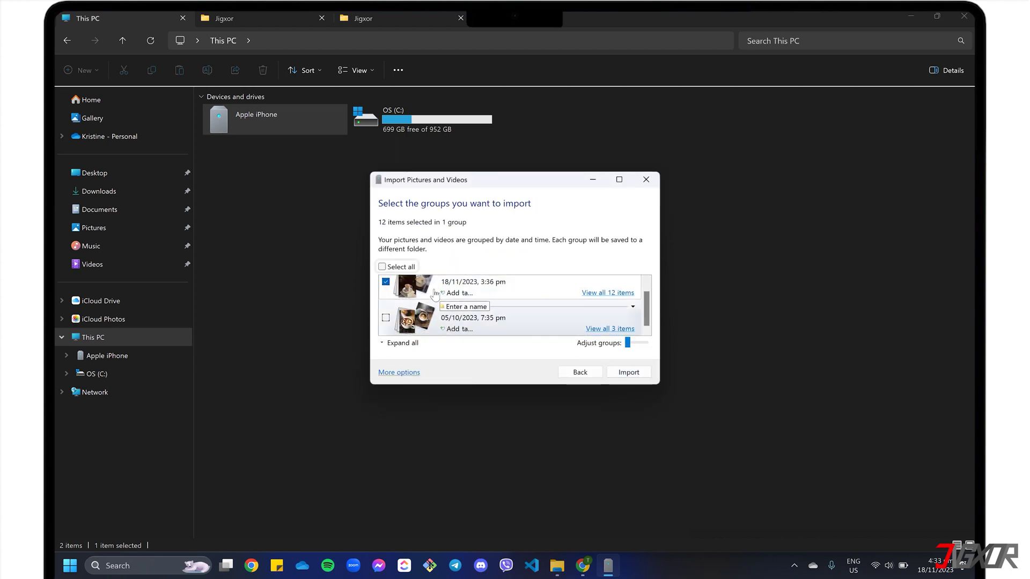
left_click(382, 267)
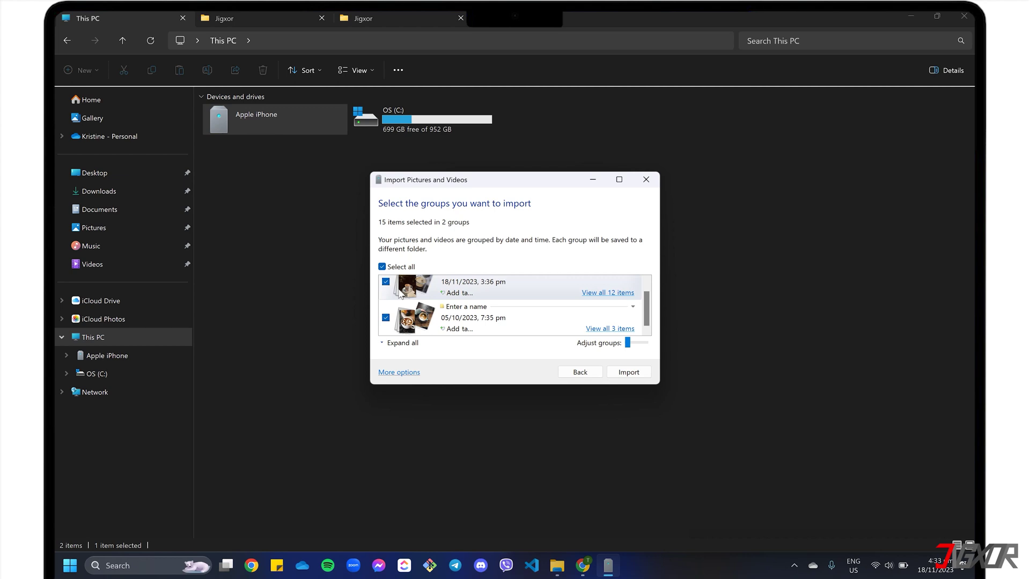
Import the 15 photos, check them in Pictures\2023-11-18, and return to the desktop.
left_click(624, 373)
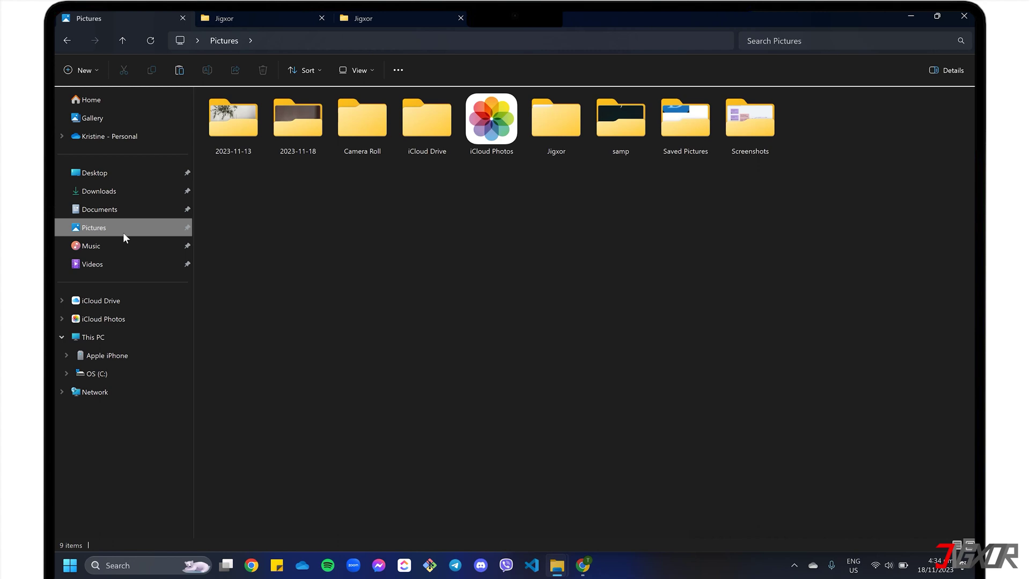
double_click(304, 133)
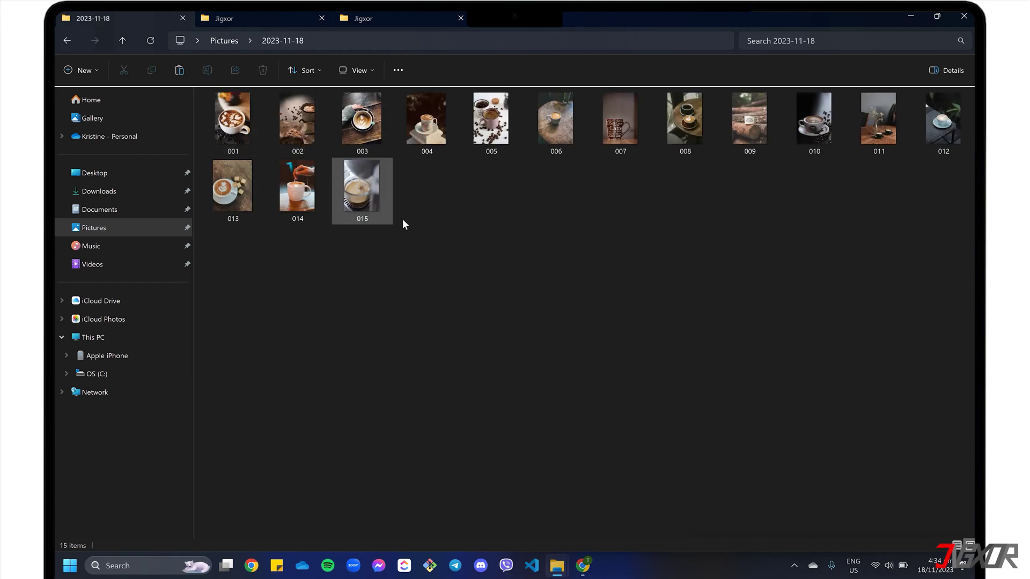
key("super+d")
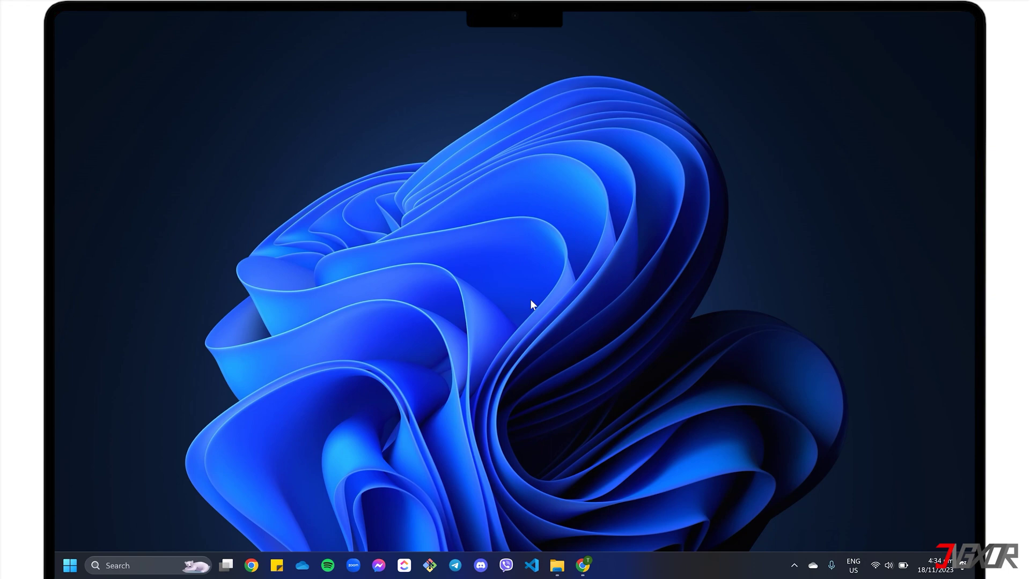
Launch Microsoft Photos from Start search and open the connected Apple iPhone's 15 photos.
key("super")
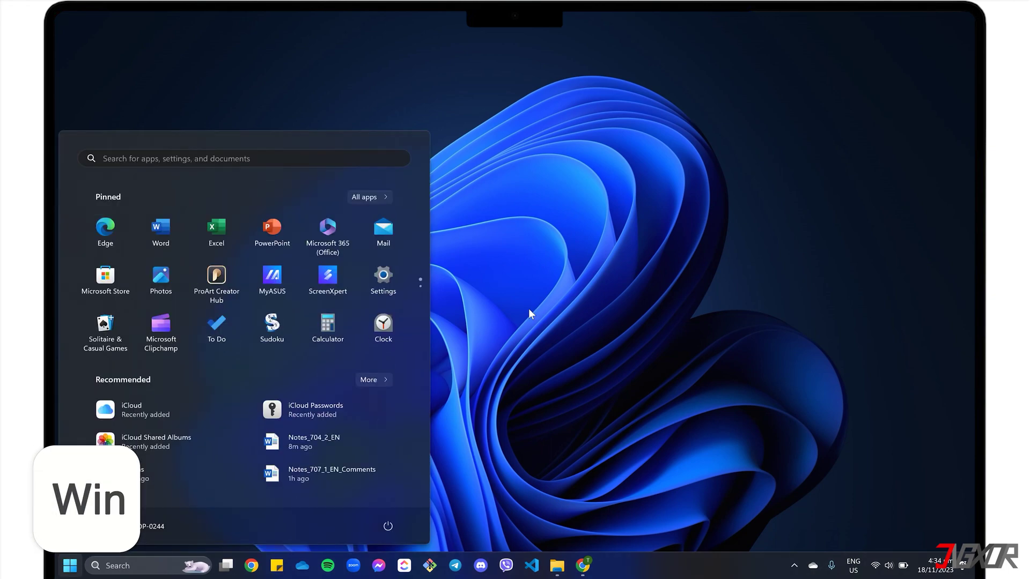
type("photos")
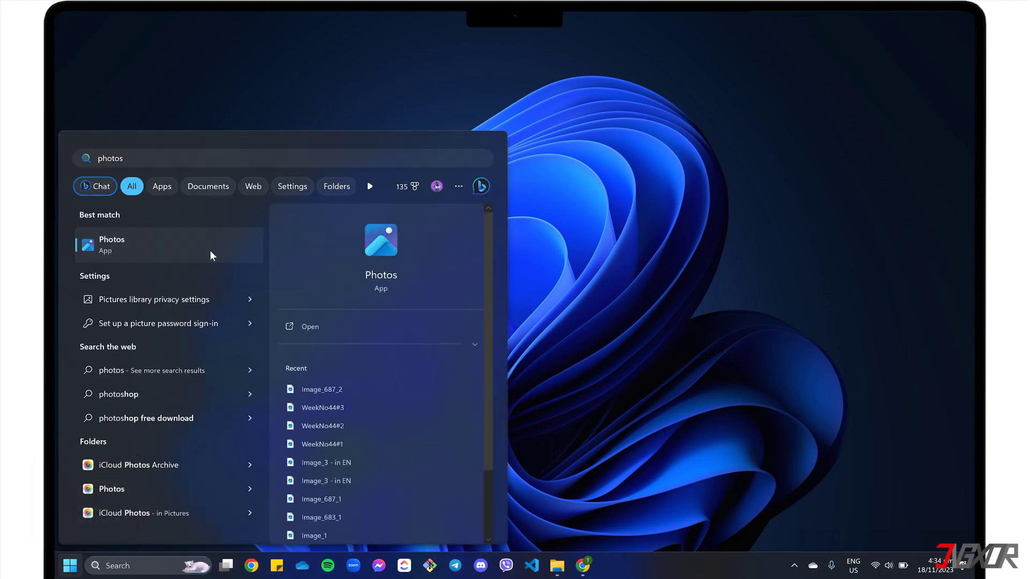
left_click(212, 255)
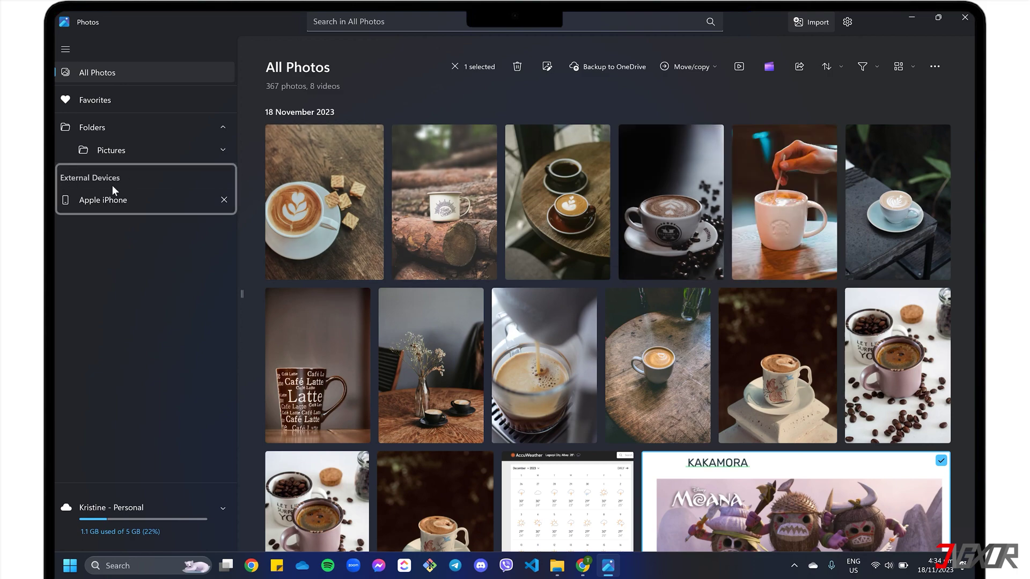
key("Down")
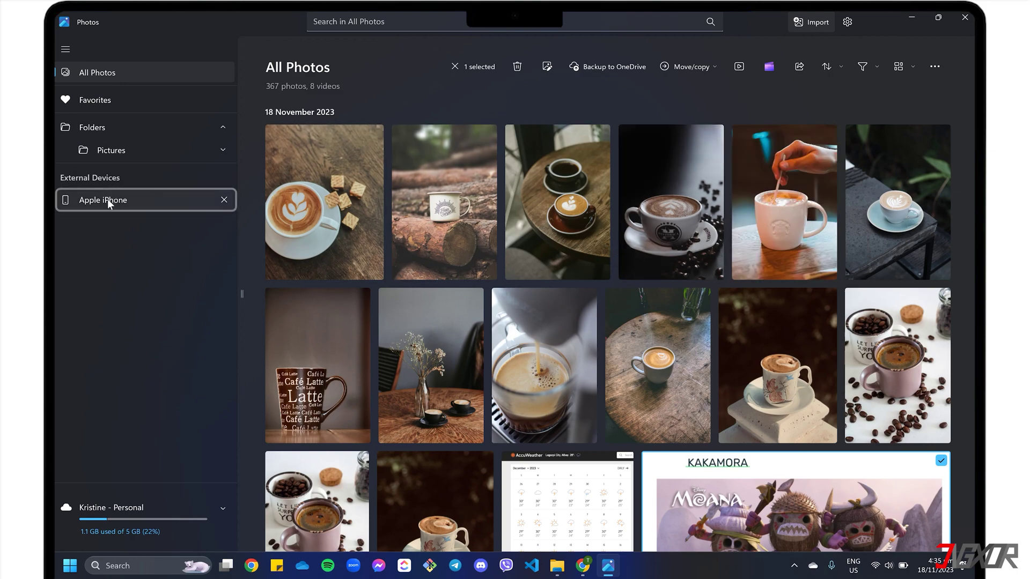
key("Return")
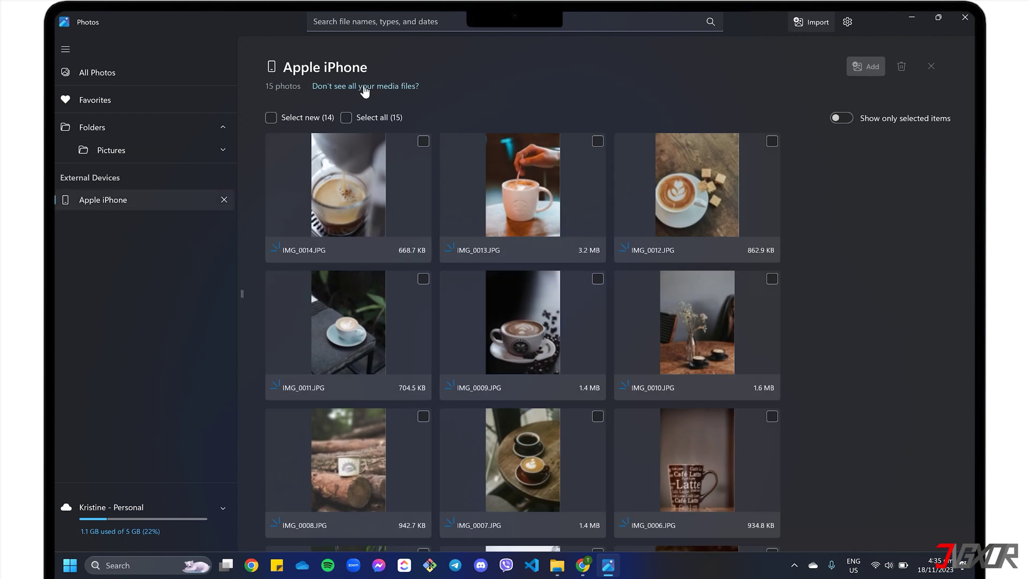
Dismiss the missing-media note and select IMG_0014, IMG_0013 and IMG_0012 for import.
left_click(365, 90)
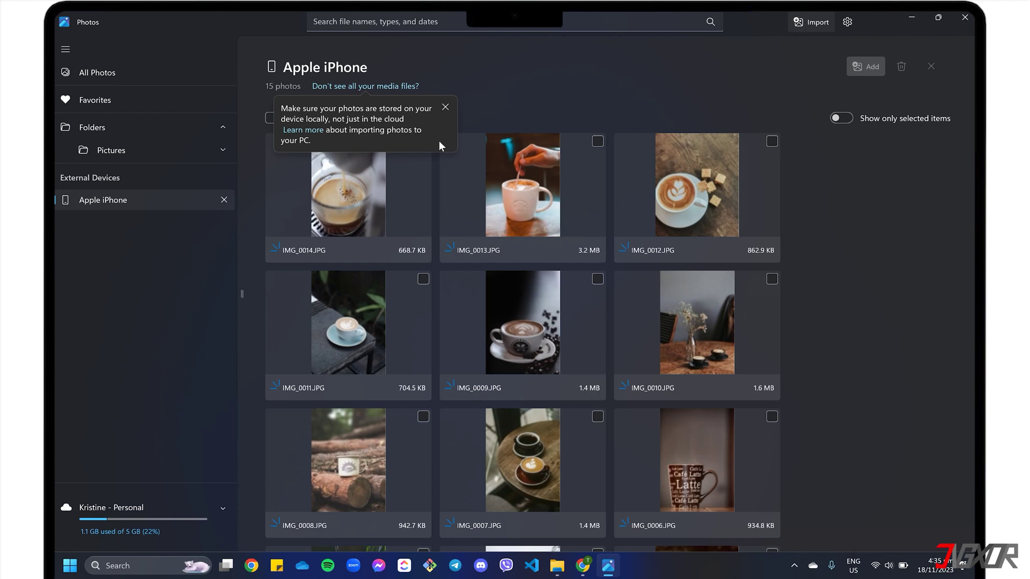
left_click(446, 108)
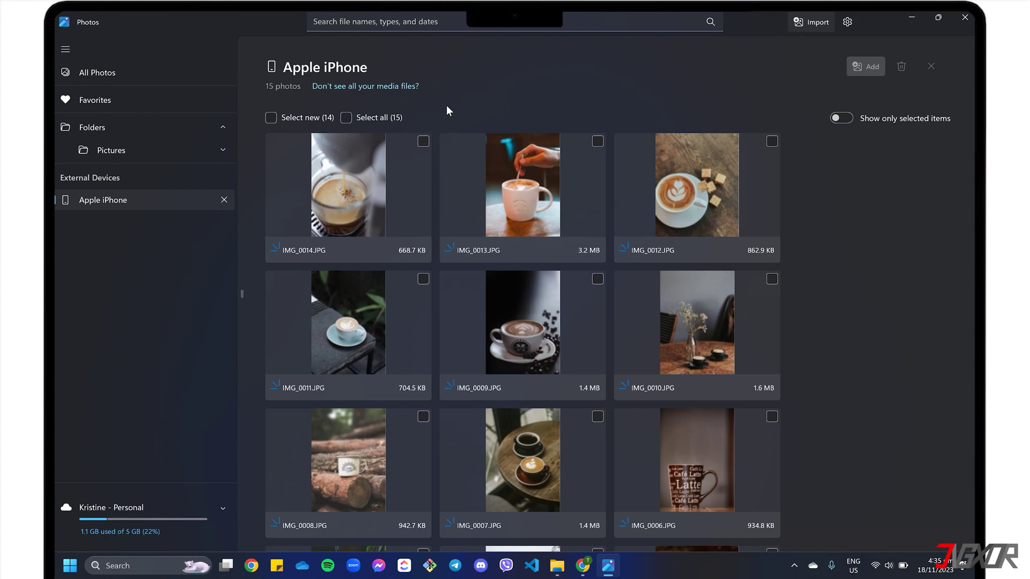
left_click(423, 141)
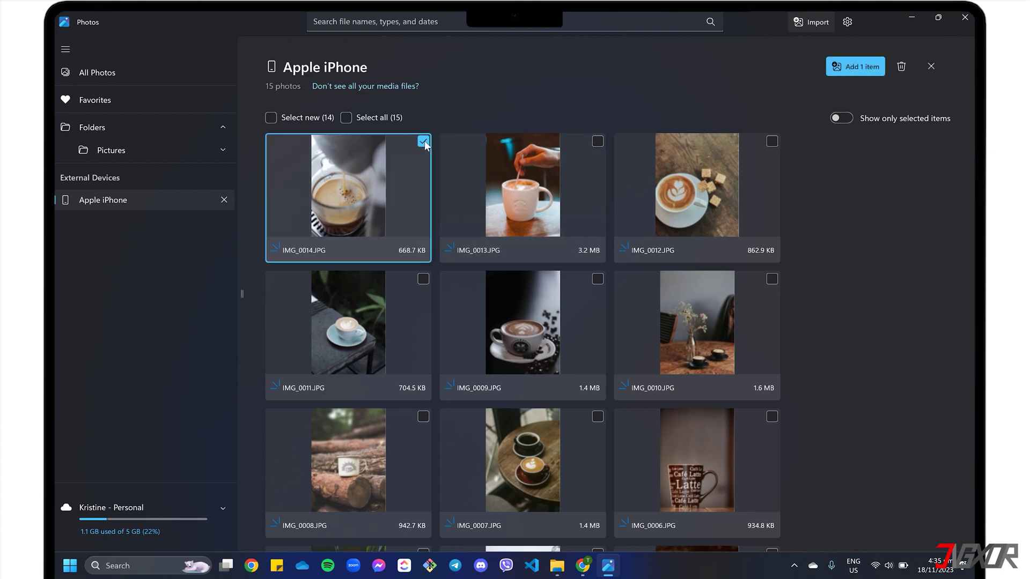
left_click(598, 141)
left_click(772, 141)
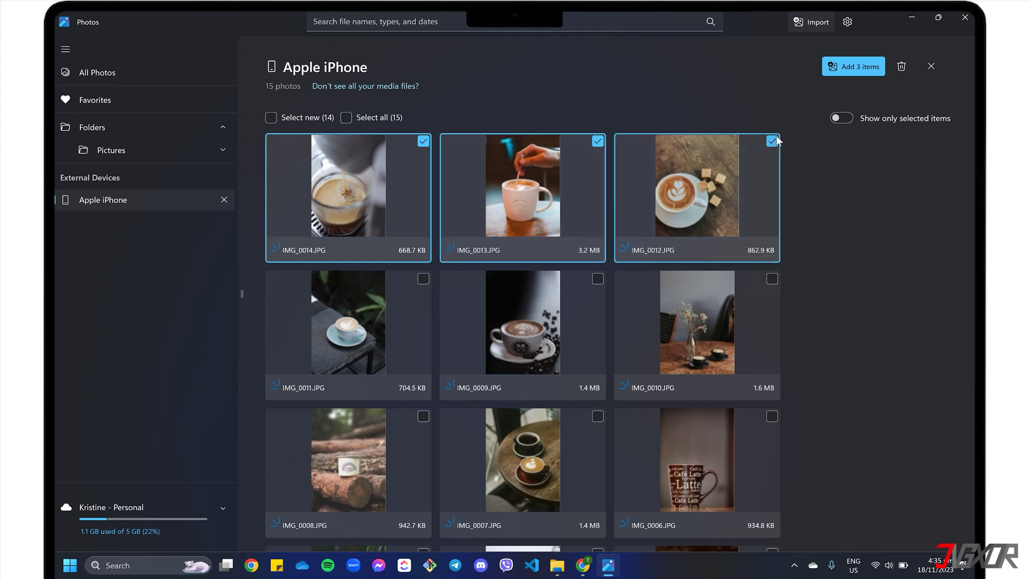
Import the three selected photos into the Pictures\Jigxor\iCloud Backup folder.
left_click(840, 70)
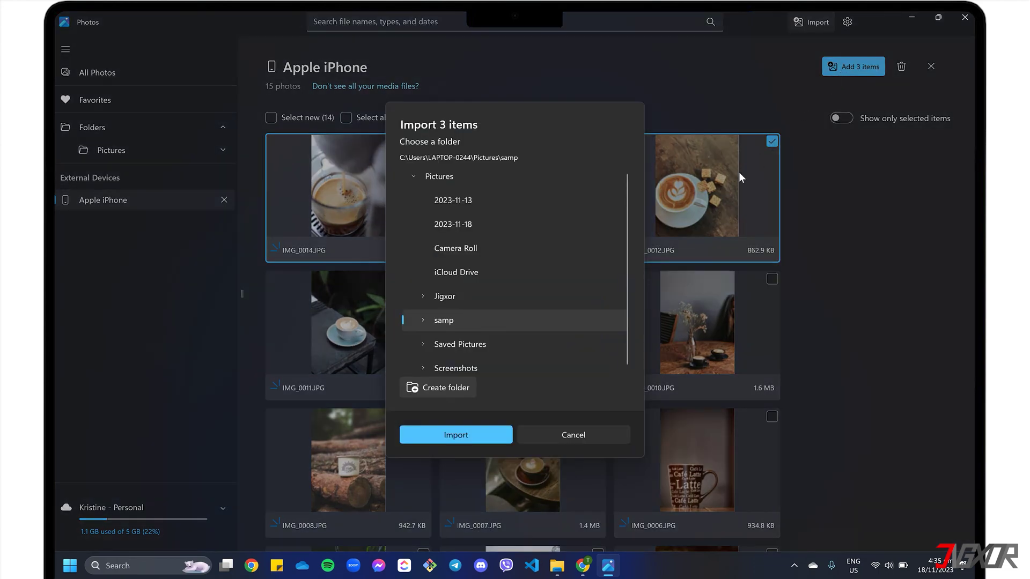
left_click(487, 320)
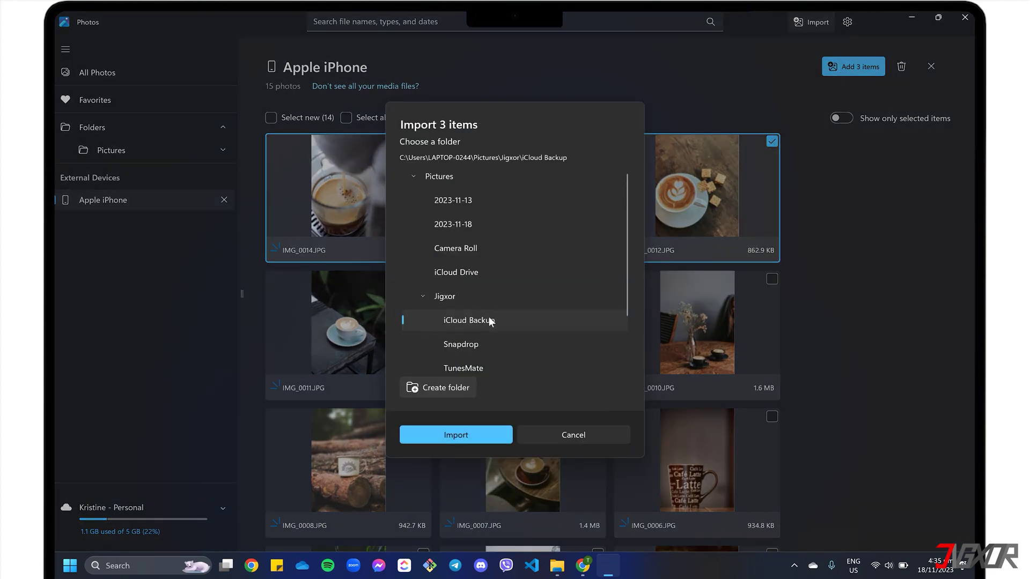
left_click(471, 434)
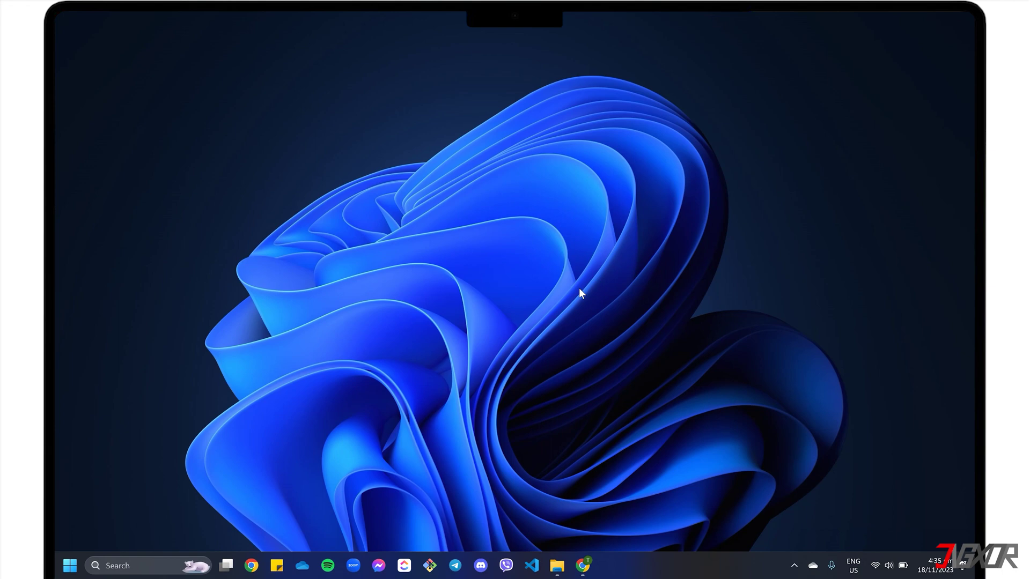
Restore Chrome from the taskbar to show the iMyFone TunesMate iPhone Transfer page.
left_click(583, 565)
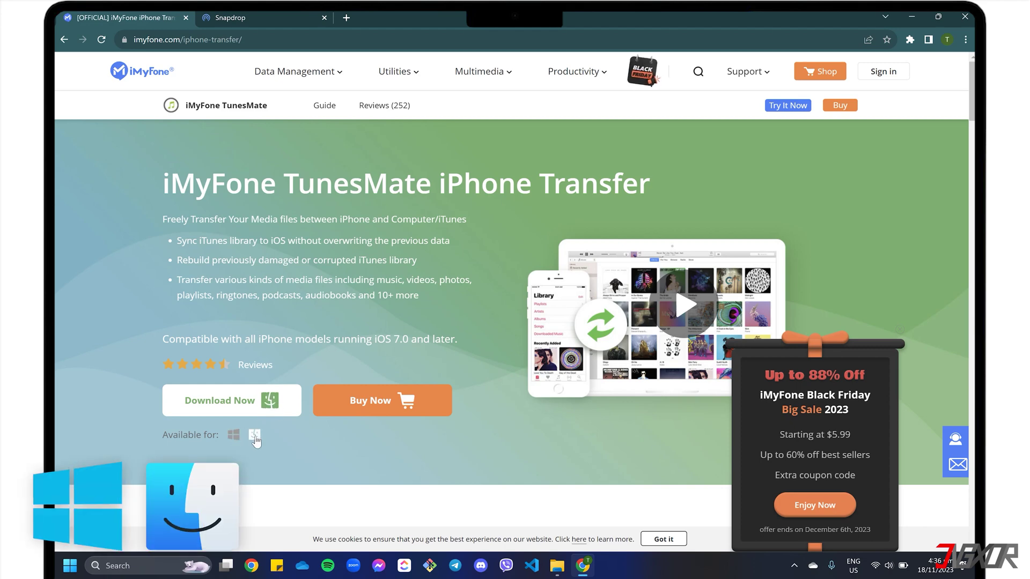
Download the Windows TunesMate installer and run imyfone-tunesmate_setup.exe from Chrome's downloads.
left_click(232, 408)
left_click(910, 39)
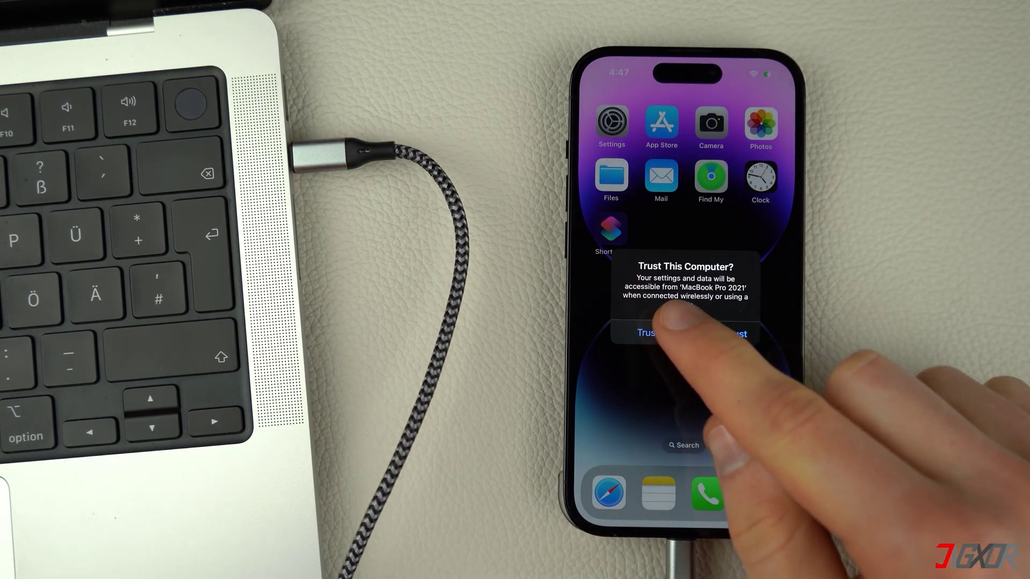
Trust this computer on the iPhone and confirm with the device passcode.
left_click(733, 333)
left_click(685, 397)
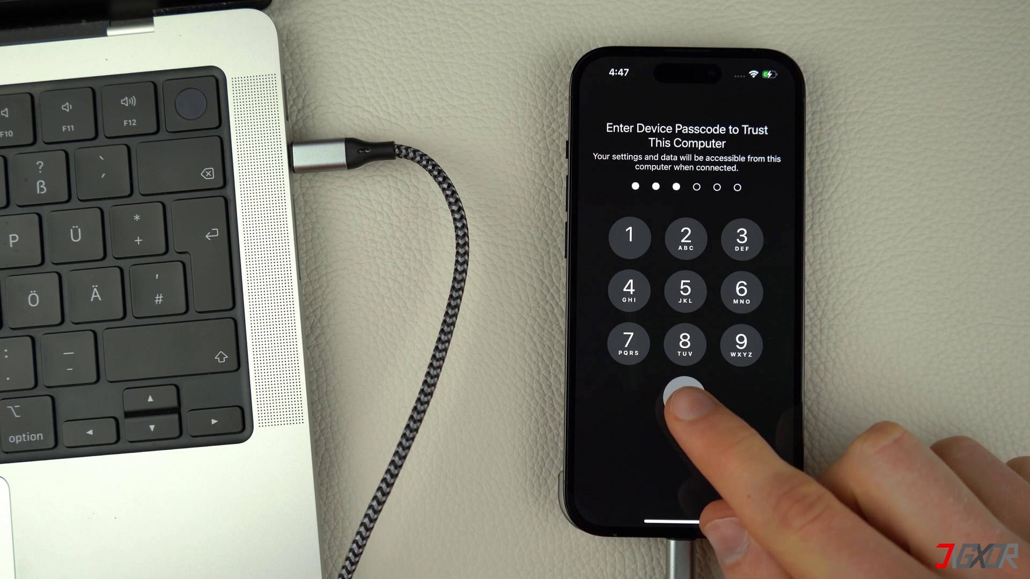
left_click(686, 397)
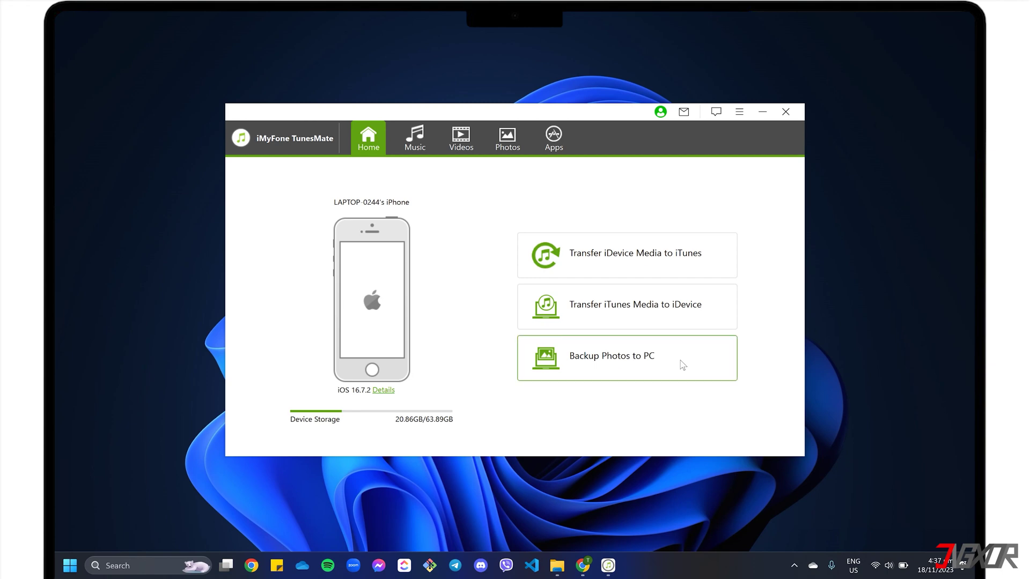
Export the four selected 2023-11-17 Camera Roll photos to Pictures\Jigxor\TunesMate on the PC.
left_click(508, 139)
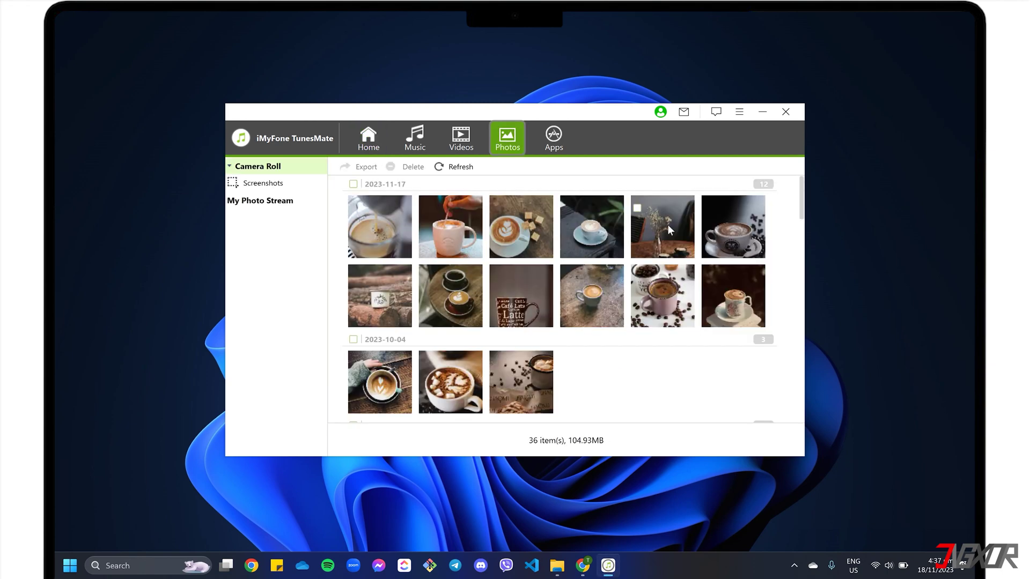
left_click(637, 209)
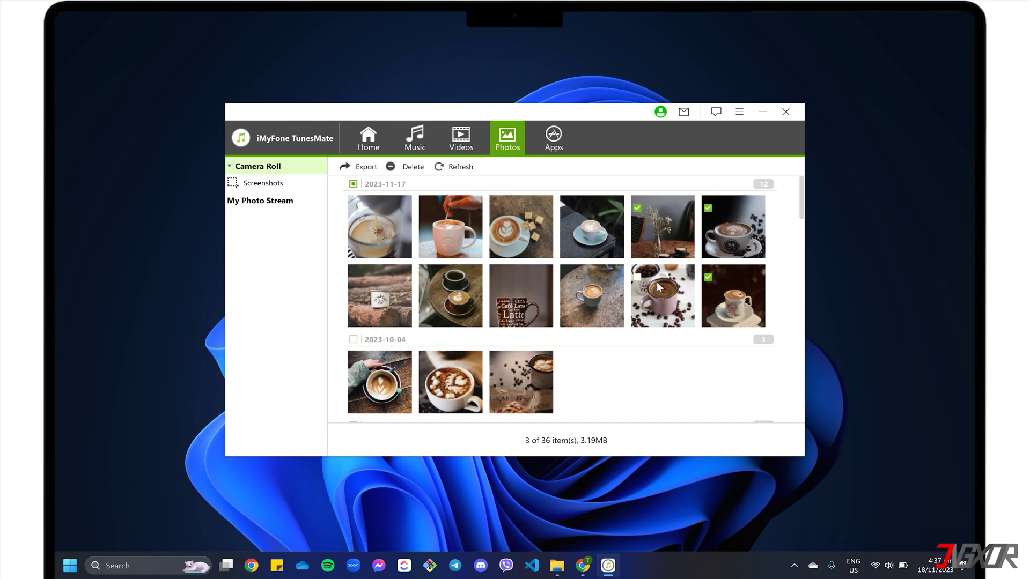
left_click(366, 168)
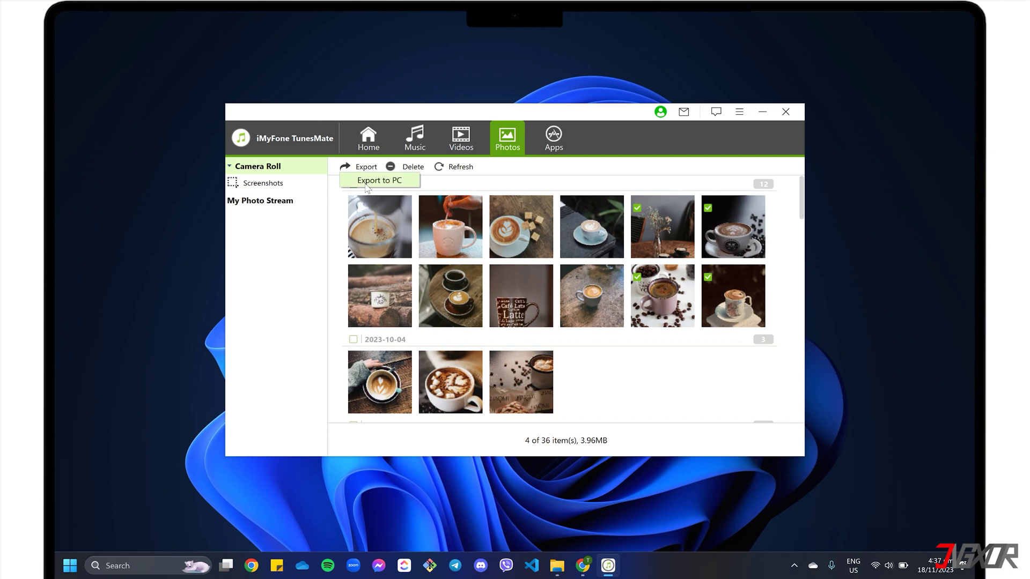
left_click(368, 187)
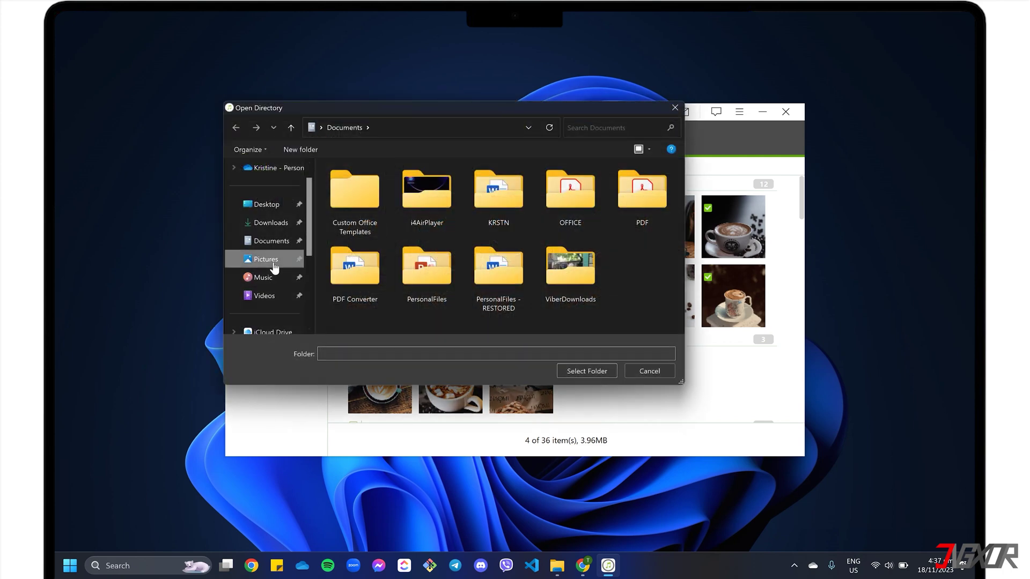
left_click(266, 259)
double_click(352, 262)
left_click(497, 202)
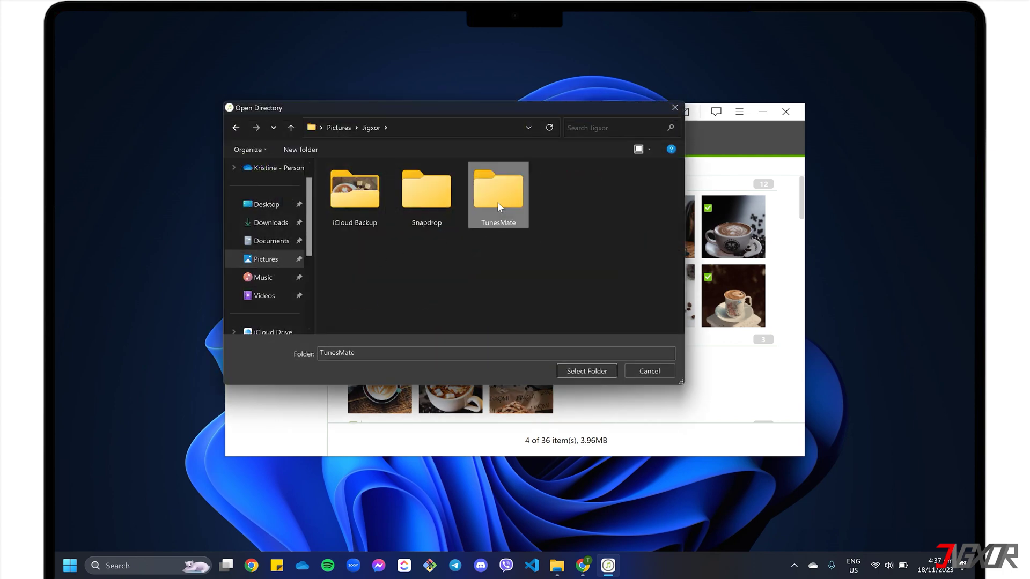
left_click(593, 370)
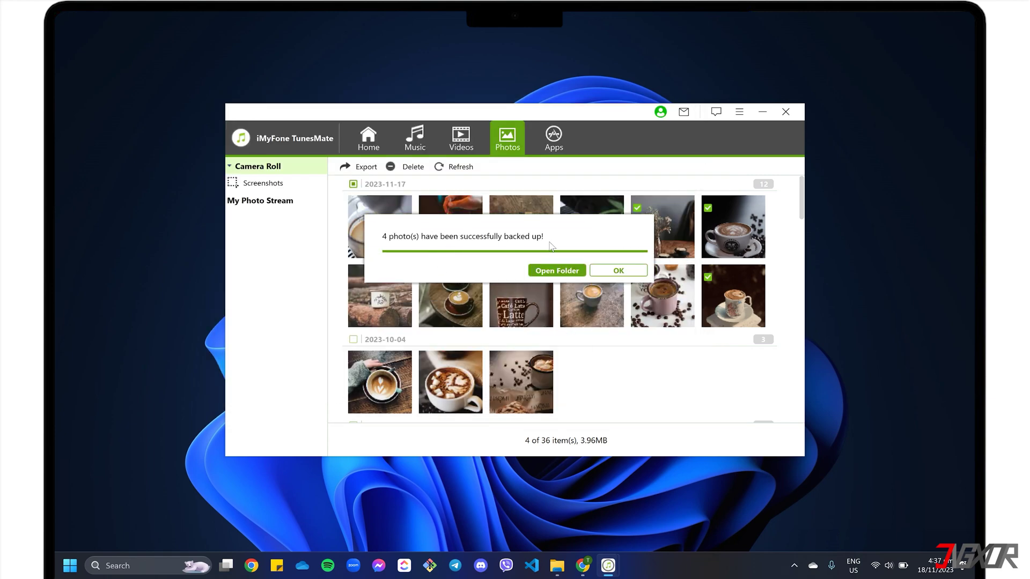
left_click(608, 273)
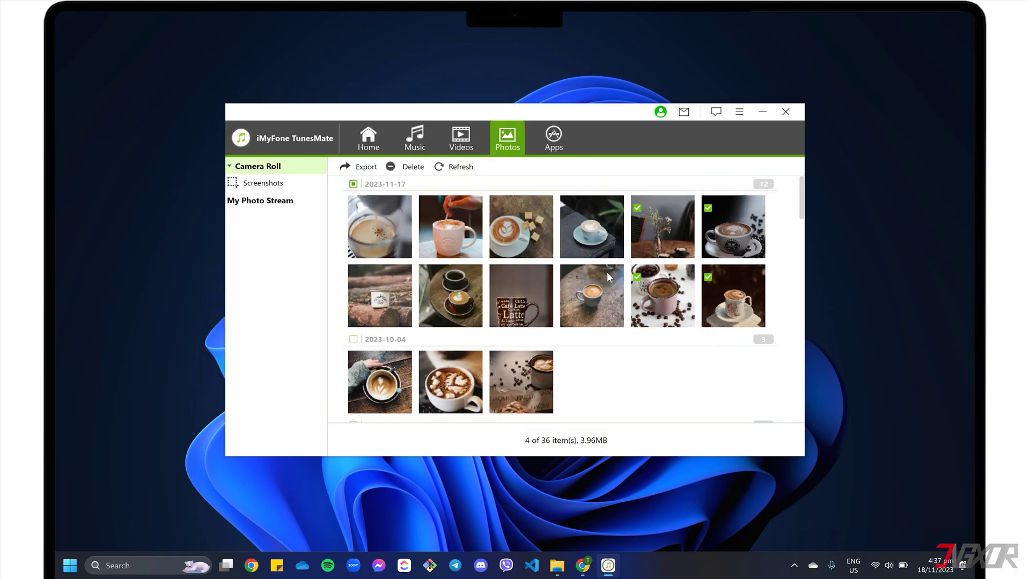